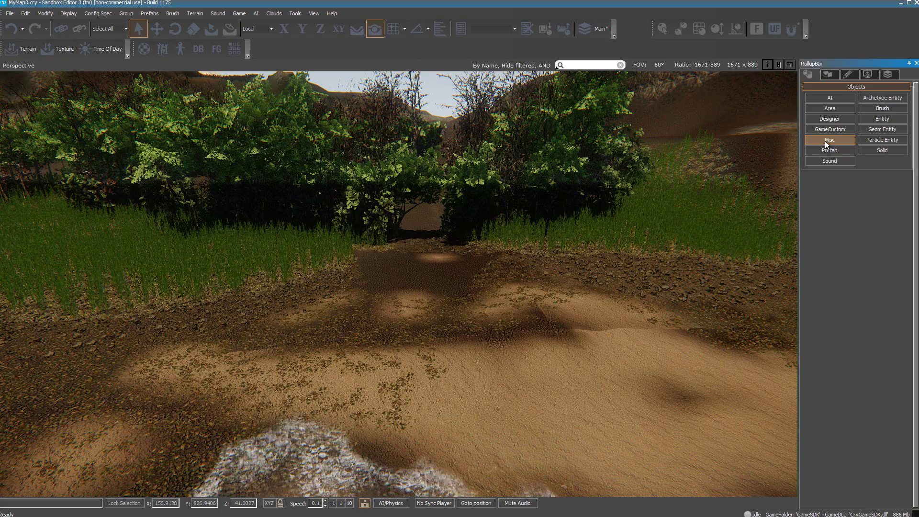
- Draw a new Road object from the sandy clearing along the dirt path and through the gap in the trees
left_click(826, 140)
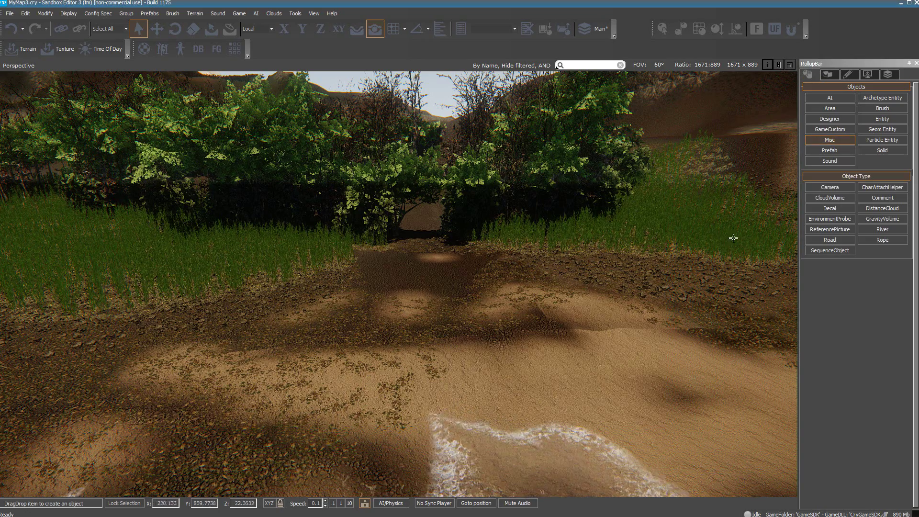
left_click(835, 239)
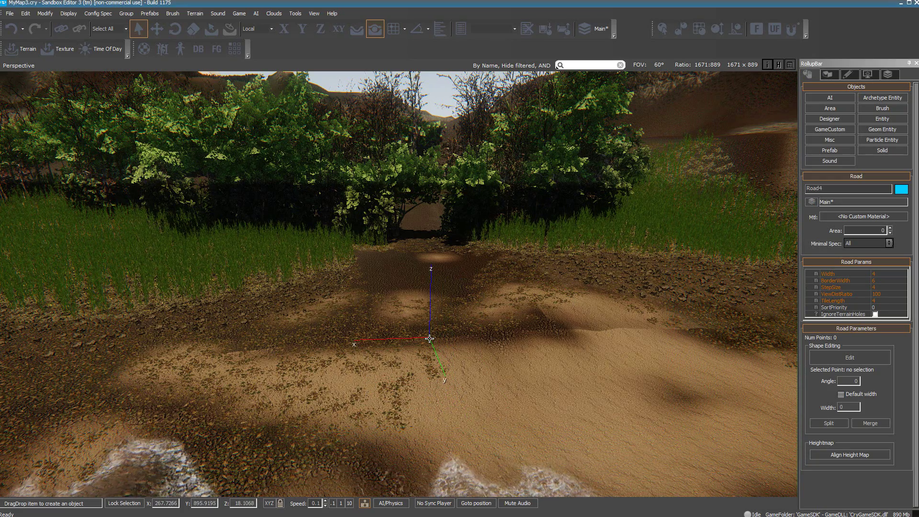
left_click(429, 339)
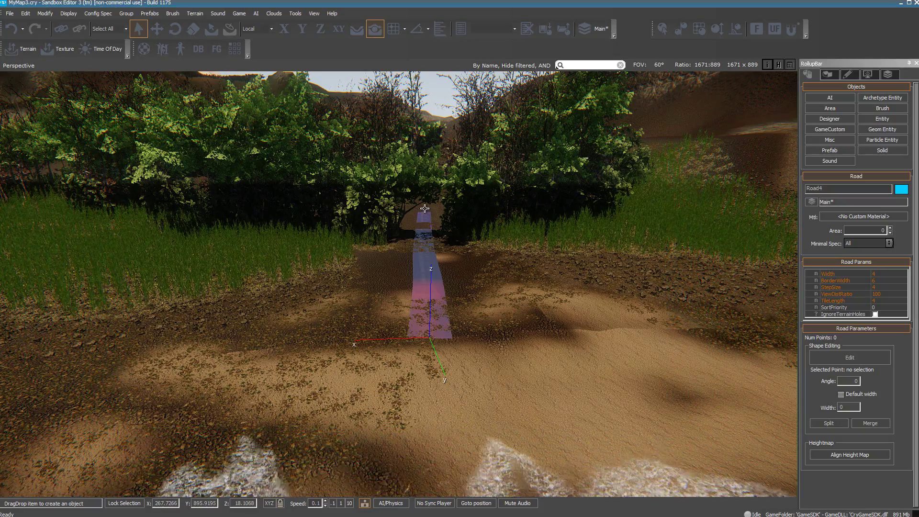
key("w")
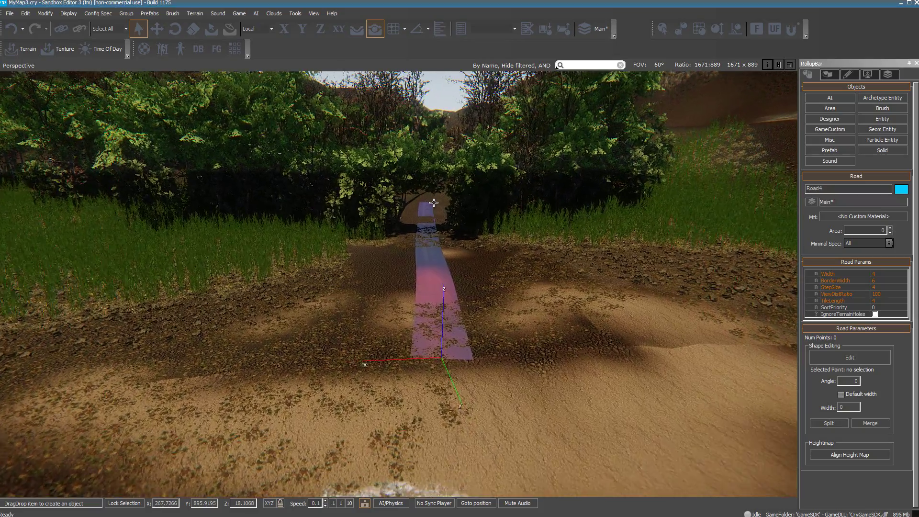
key("w")
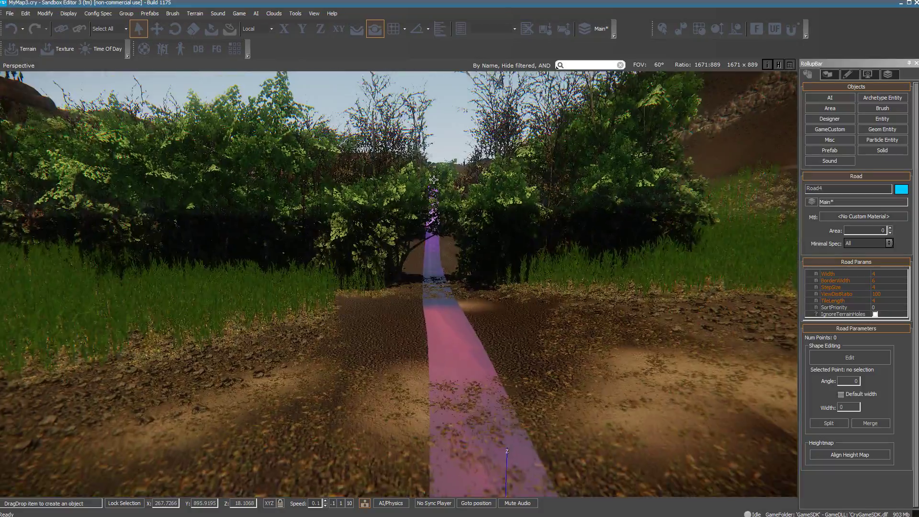
key("w")
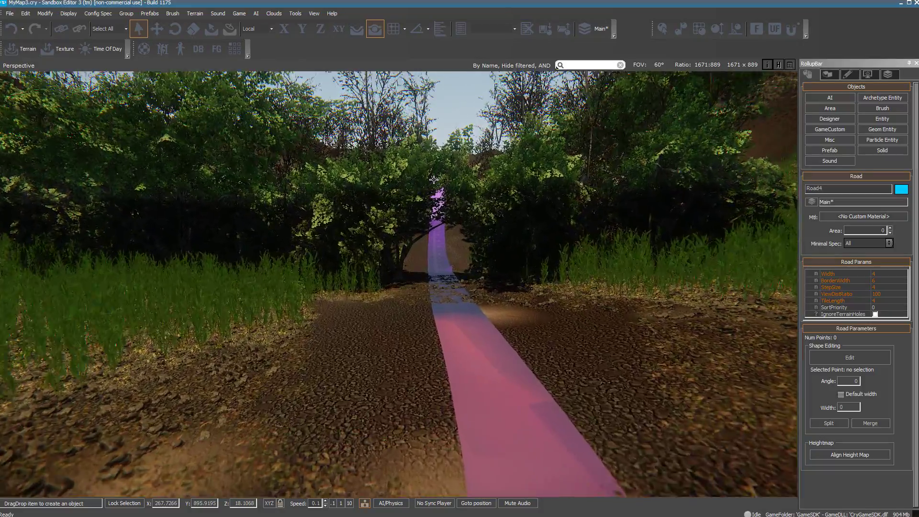
key("w")
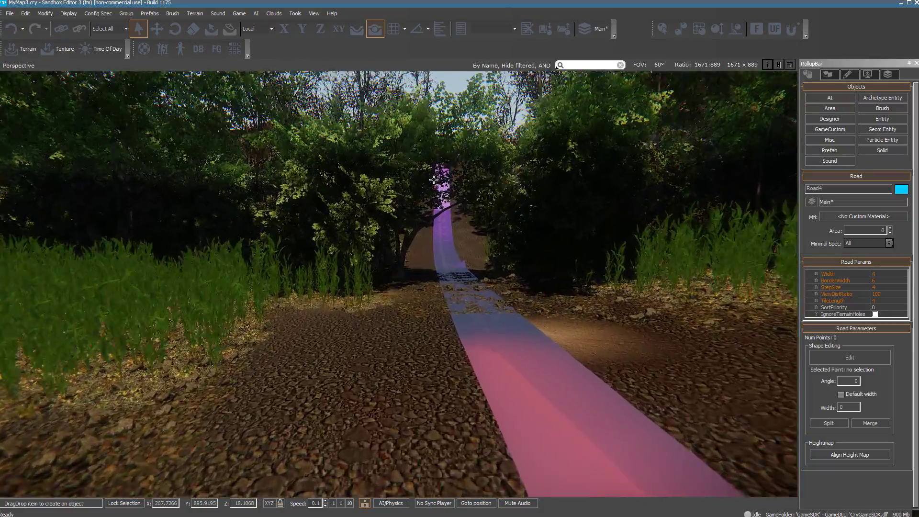
key("w")
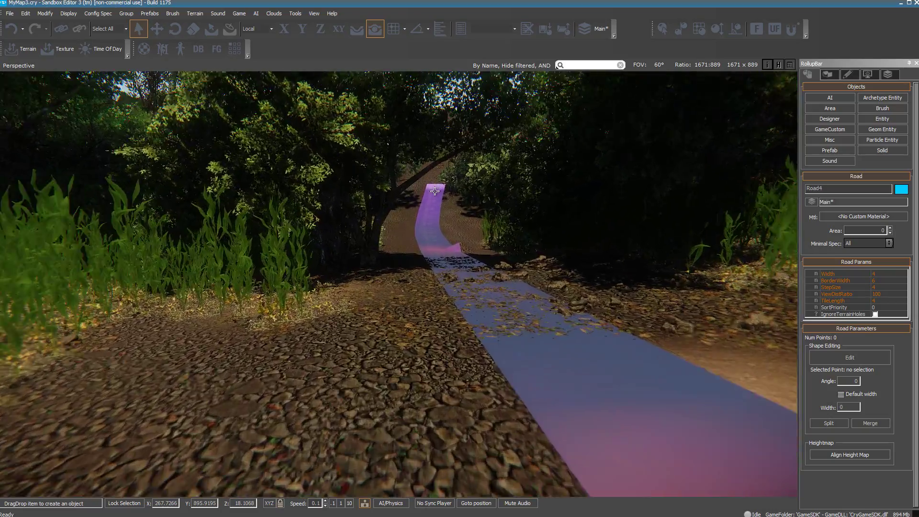
key("w")
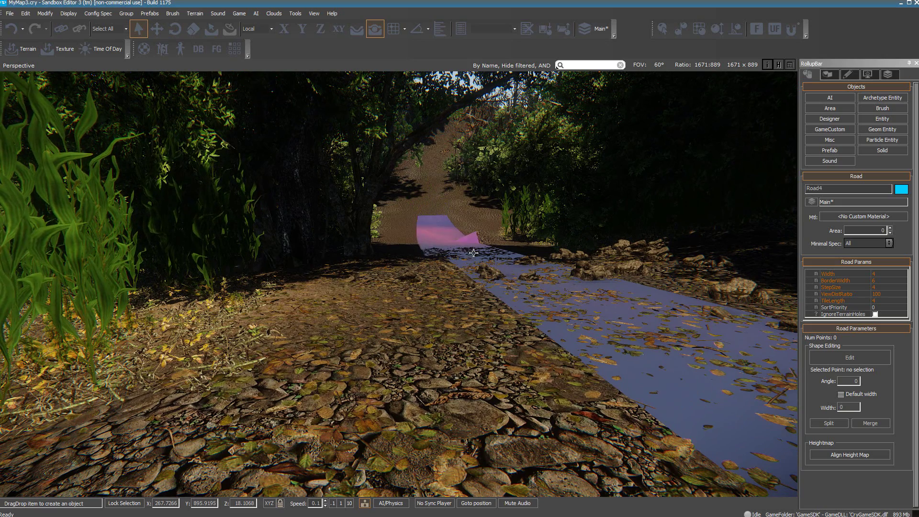
left_click(478, 232)
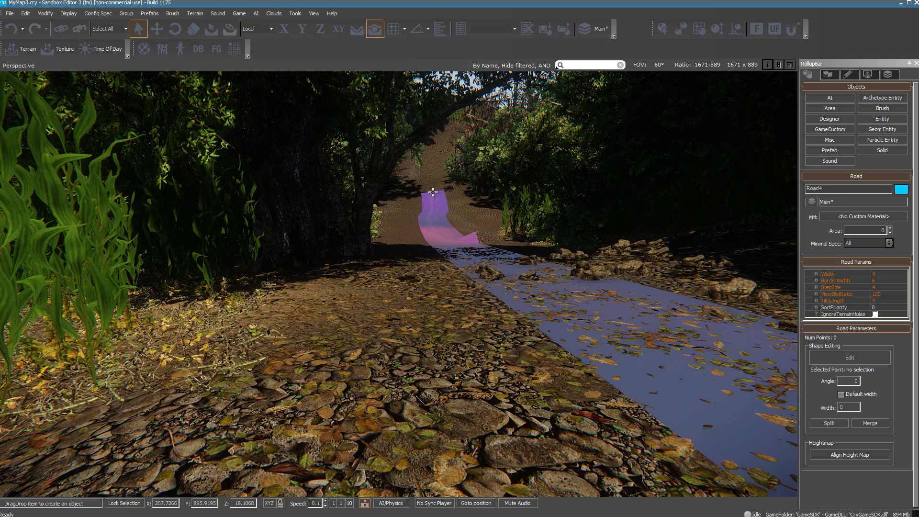
double_click(447, 120)
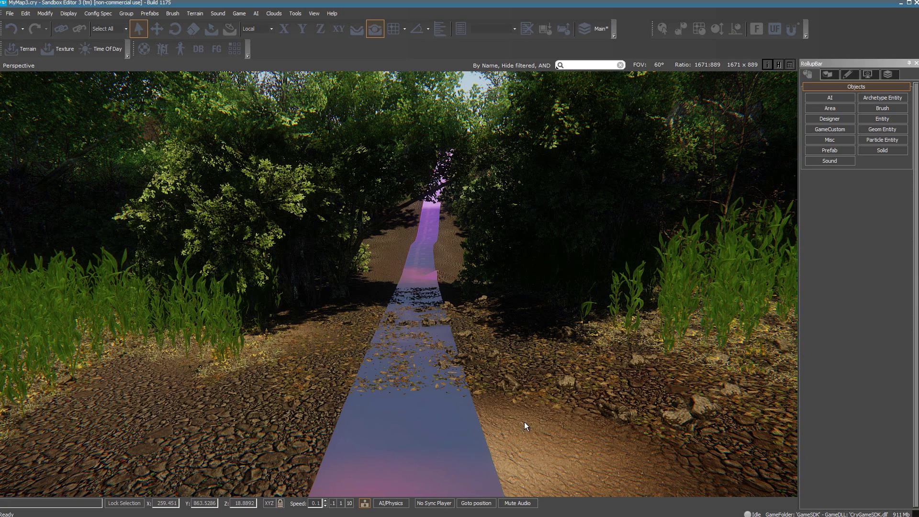
- Assign the materials/roads/dirt_road_tracks material to the newly drawn road
left_click(408, 405)
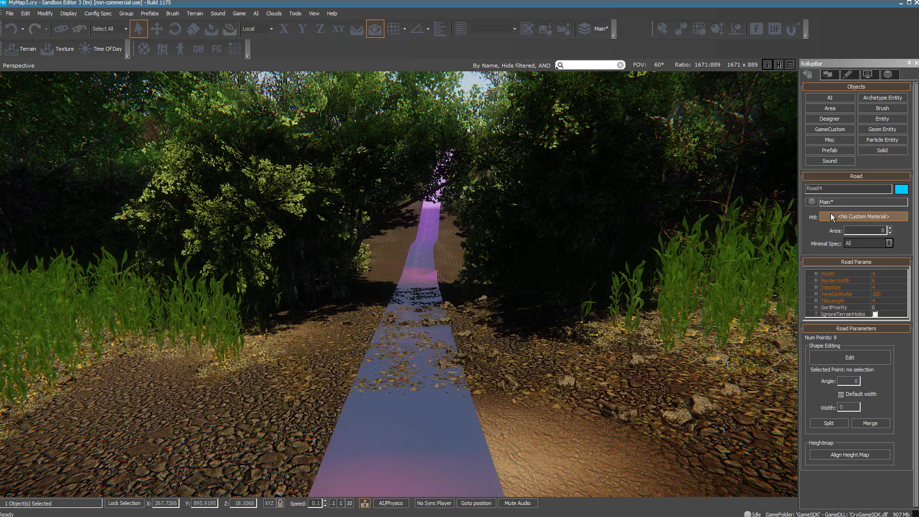
left_click(864, 216)
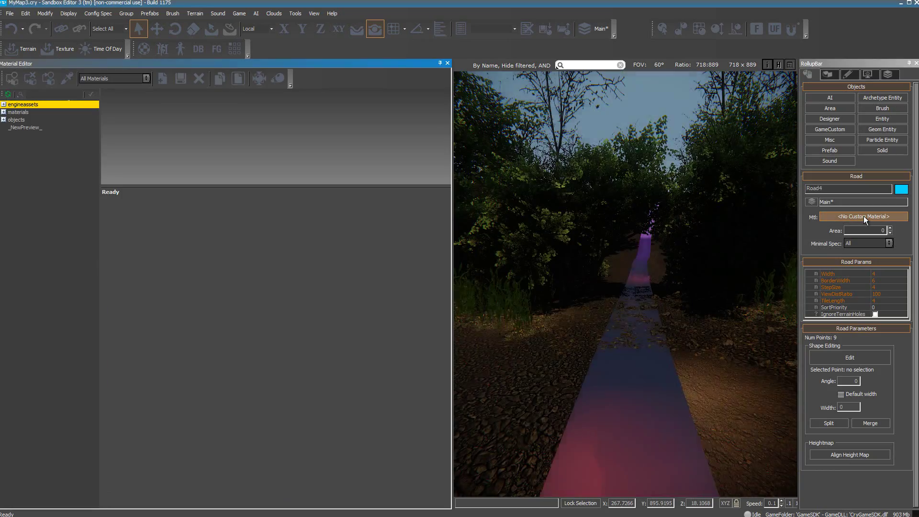
double_click(4, 112)
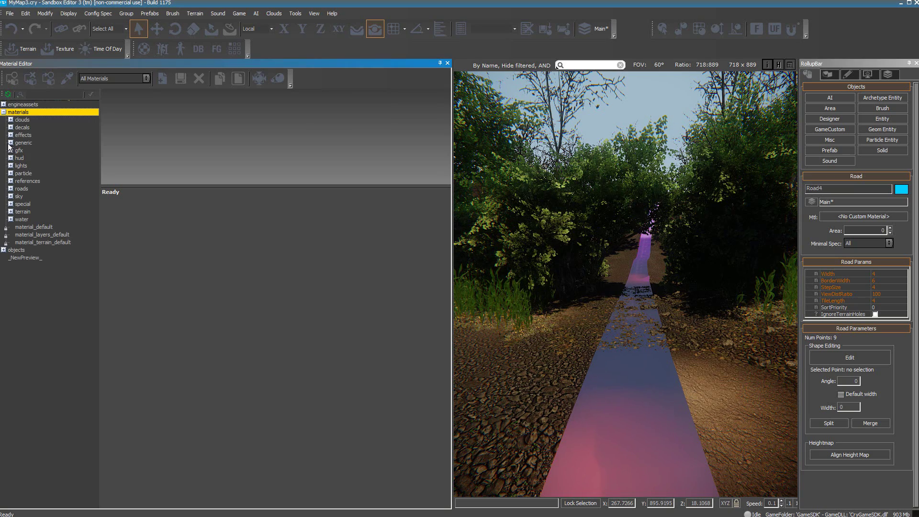
left_click(10, 190)
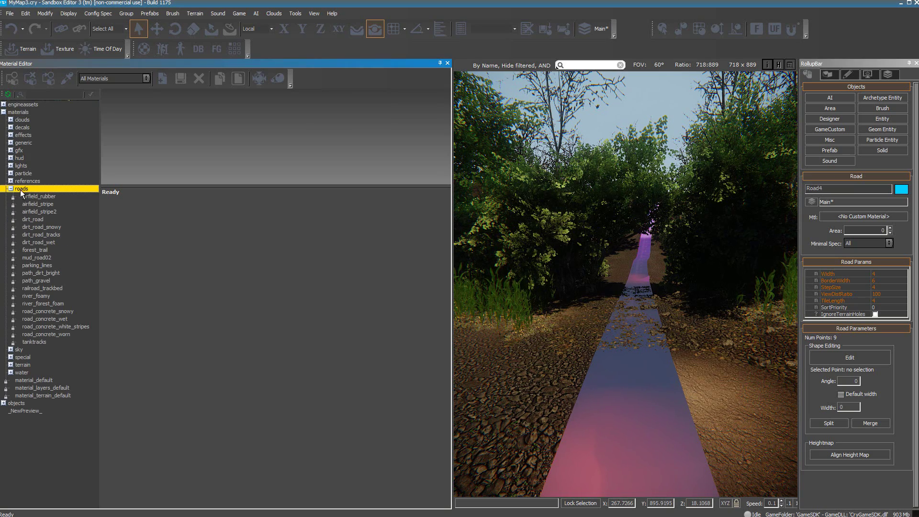
left_click(37, 235)
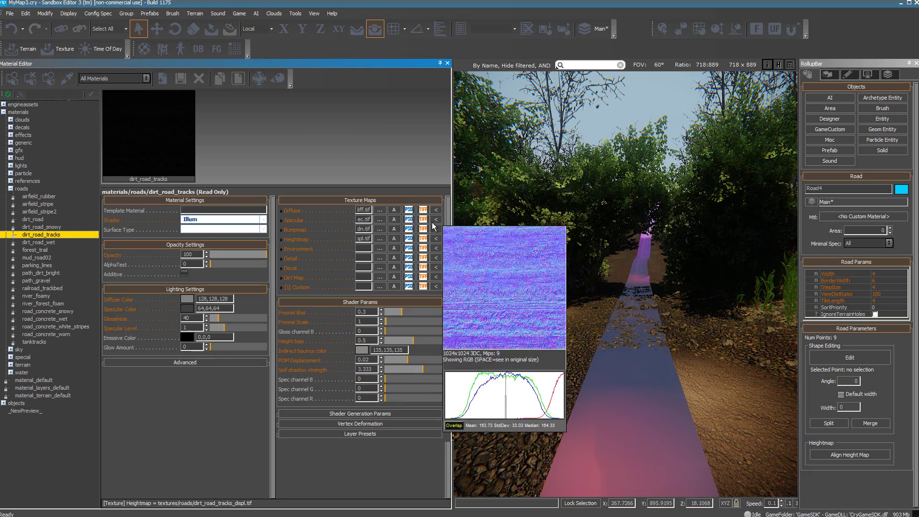
mouse_move(437, 209)
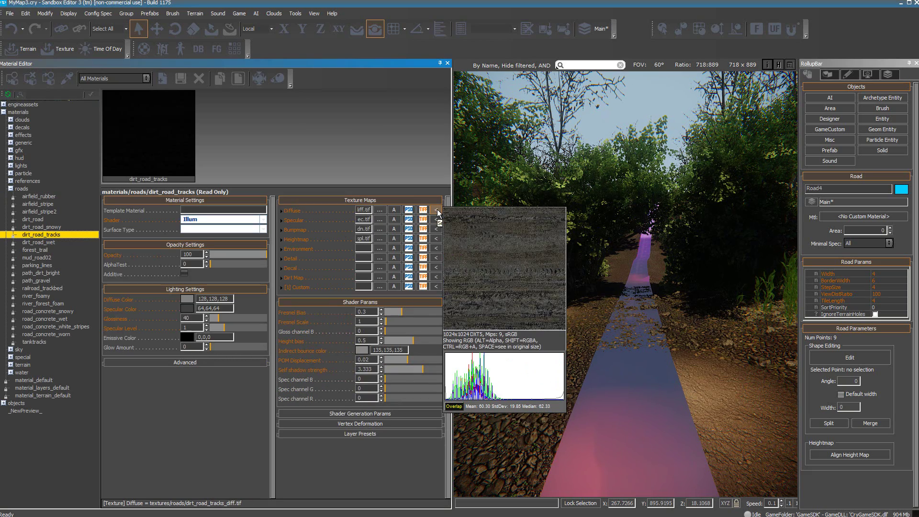
left_click(10, 83)
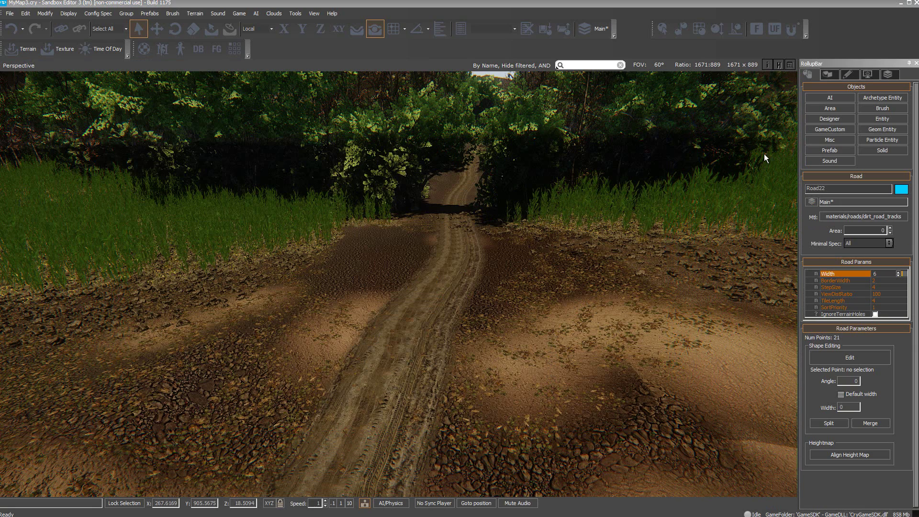
- Turn on the viewport helpers and select the textured dirt road that runs through the trees
left_click(780, 65)
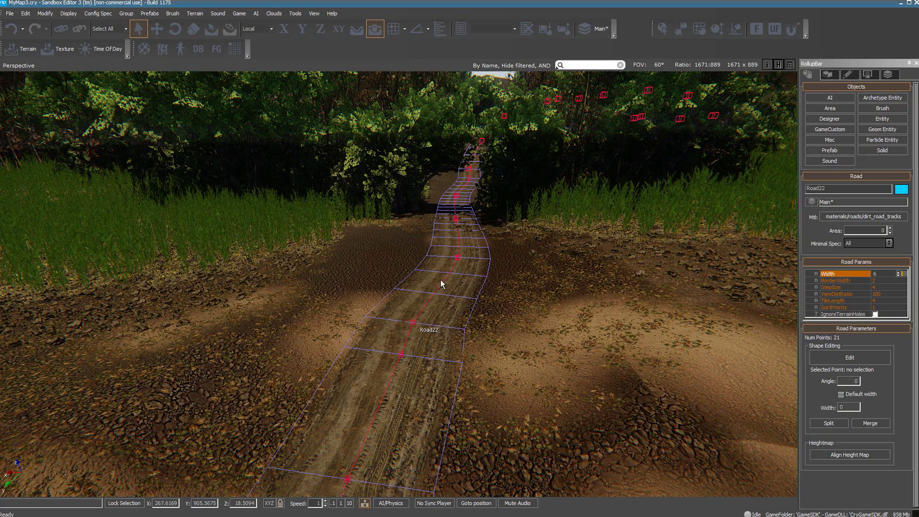
left_click(457, 259)
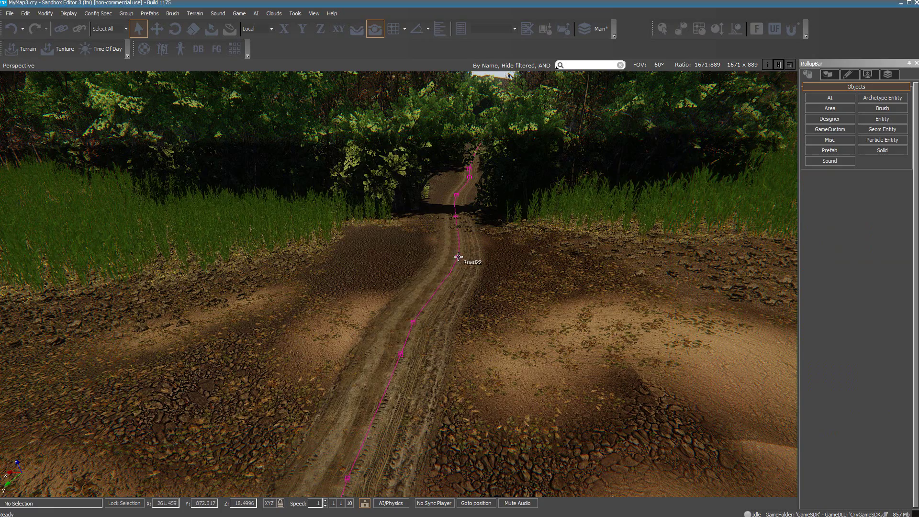
left_click(457, 259)
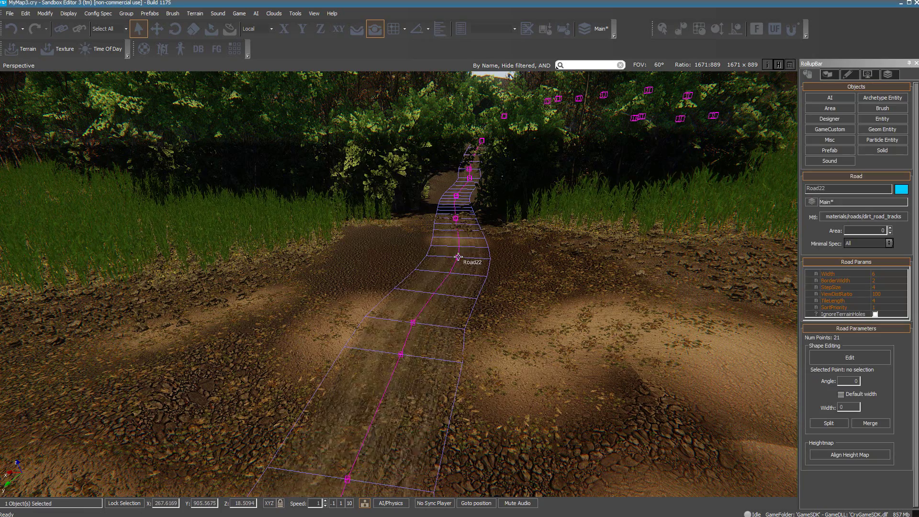
left_click(569, 298)
left_click(457, 255)
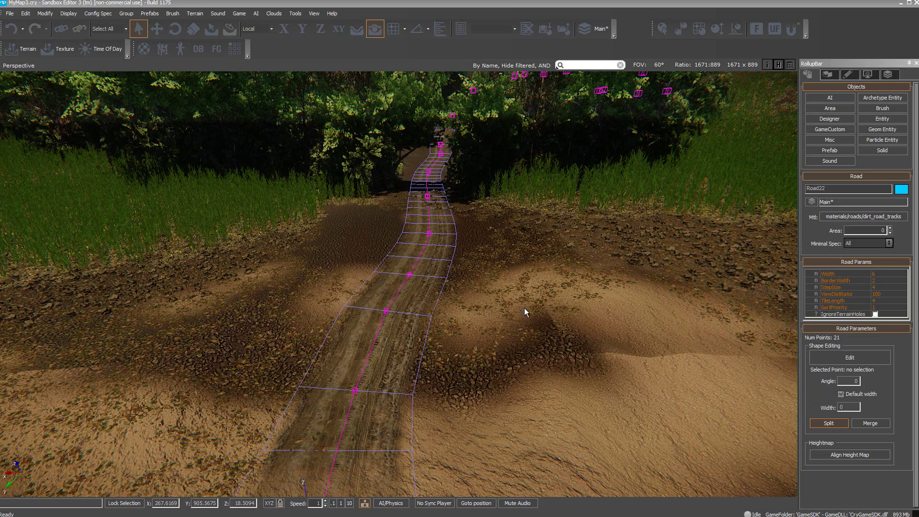
- Bend the road by moving points 4 and 3 in opposite sideways directions, and align the height map to it
left_click(835, 357)
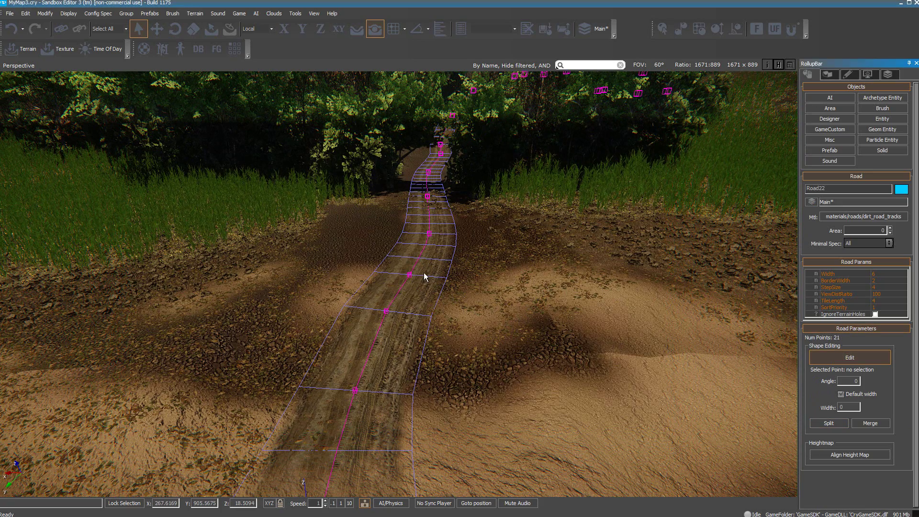
left_click_drag(408, 277, 385, 275)
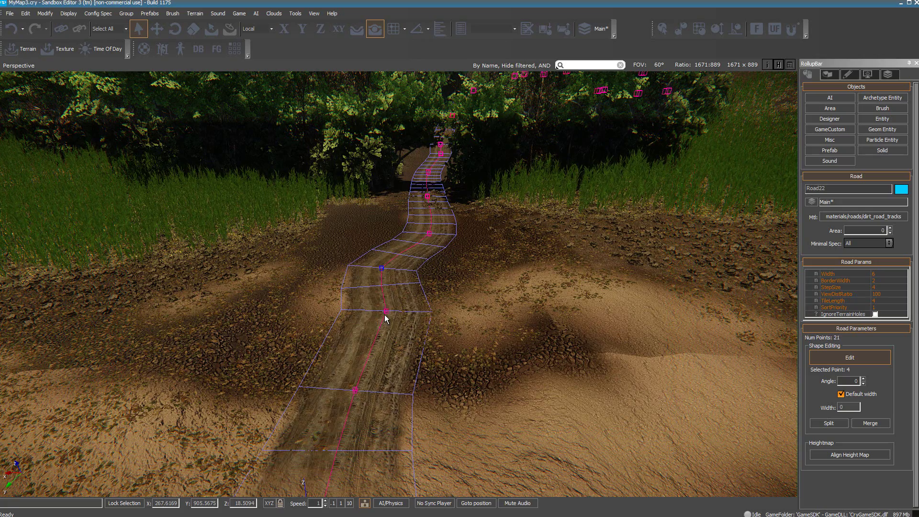
left_click_drag(385, 311, 405, 330)
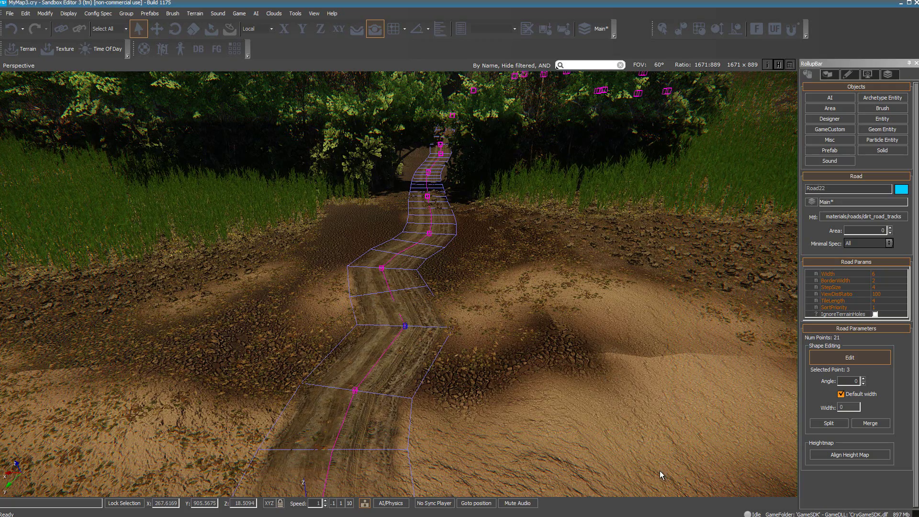
left_click(868, 458)
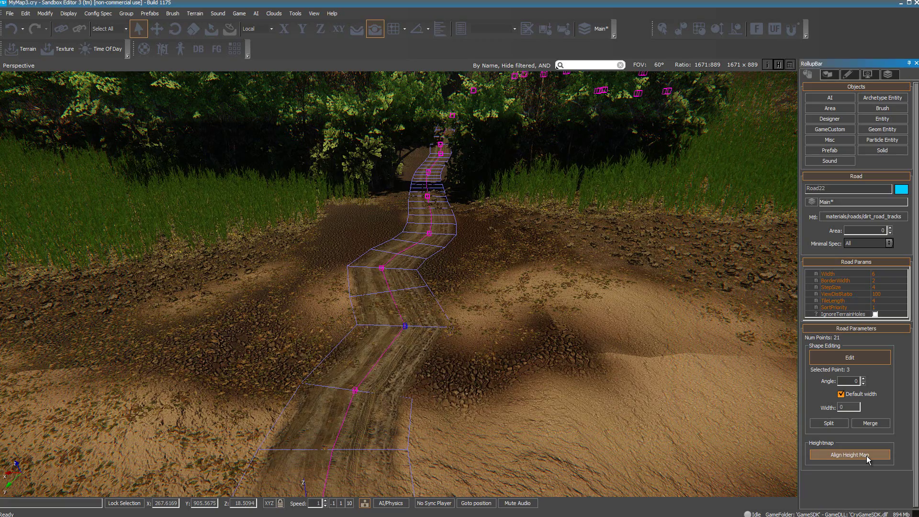
left_click(637, 402)
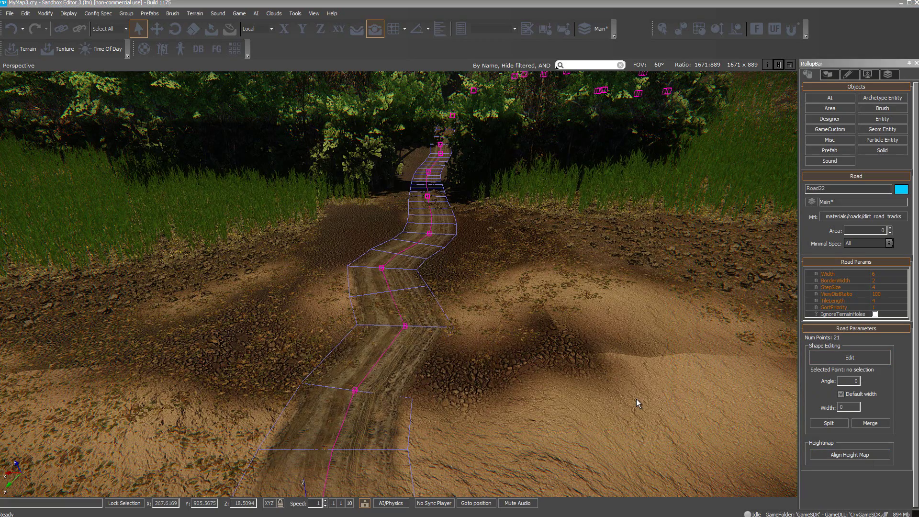
- Split the road at point 4 and move the near section's new end sideways, away from the far section
left_click(821, 425)
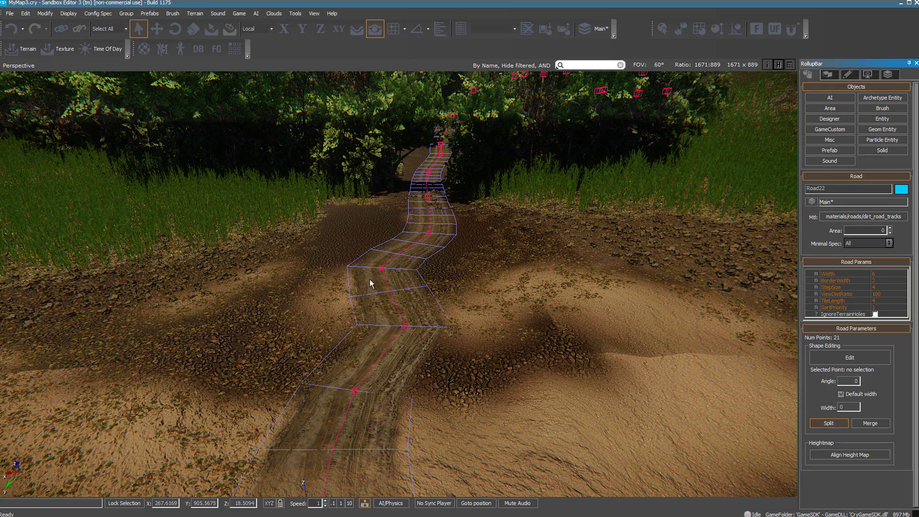
left_click(381, 271)
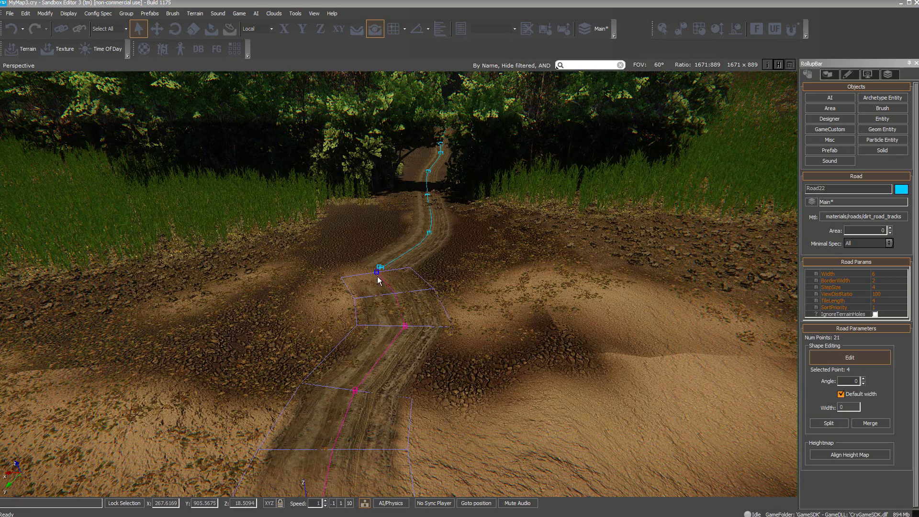
left_click_drag(378, 274, 481, 274)
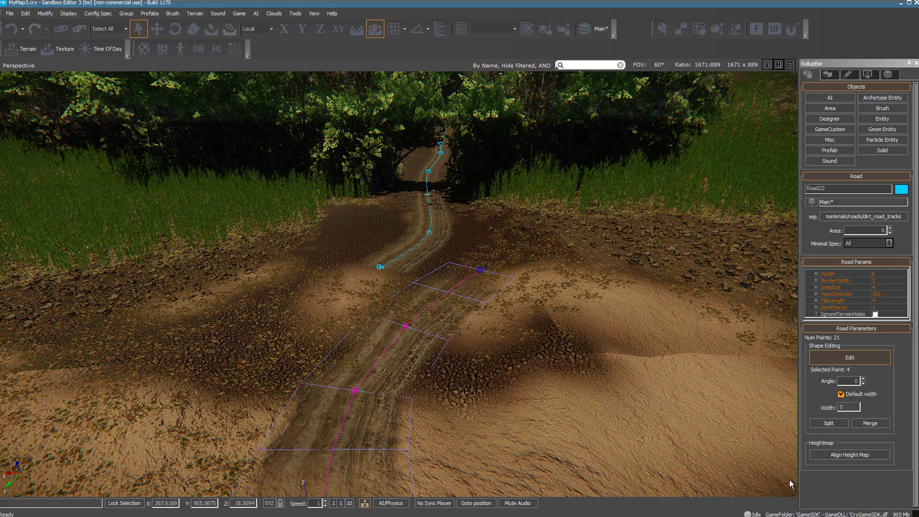
left_click(487, 354)
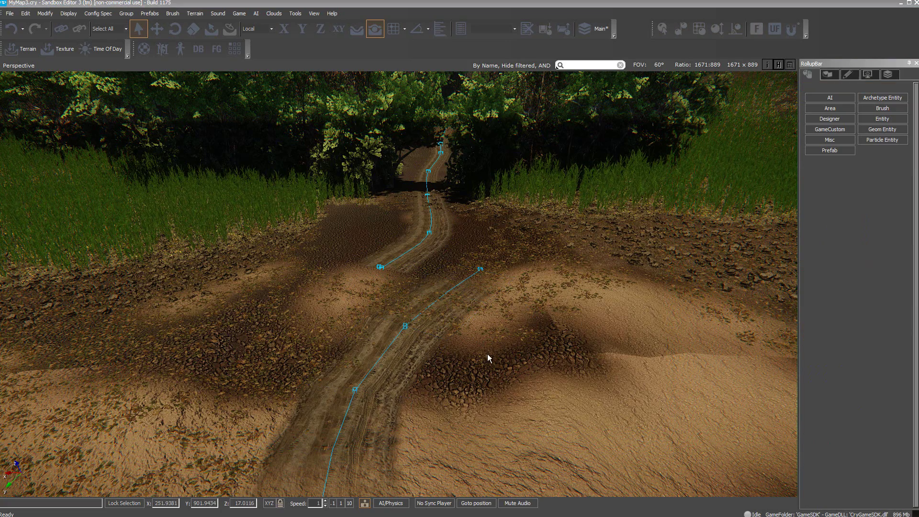
- Select the far road section and move its point 2 away from the cut end, toward the trees
left_click(380, 268)
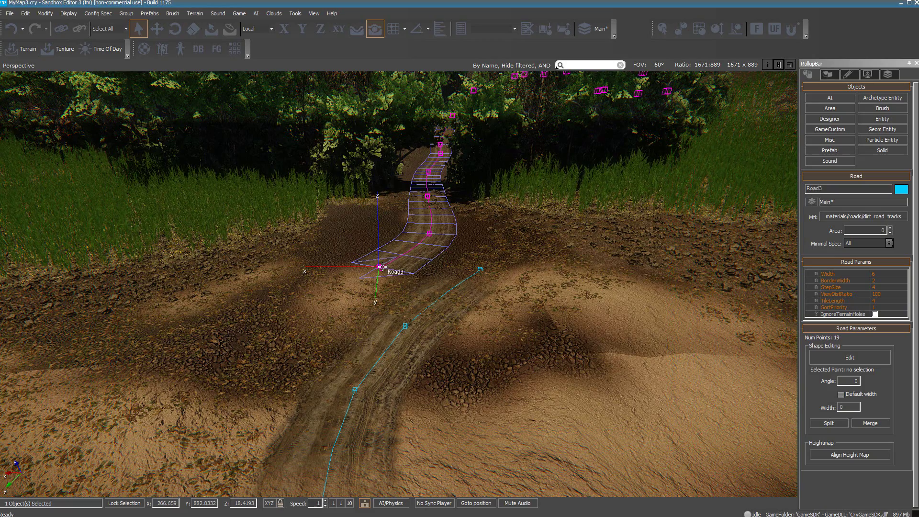
key("w")
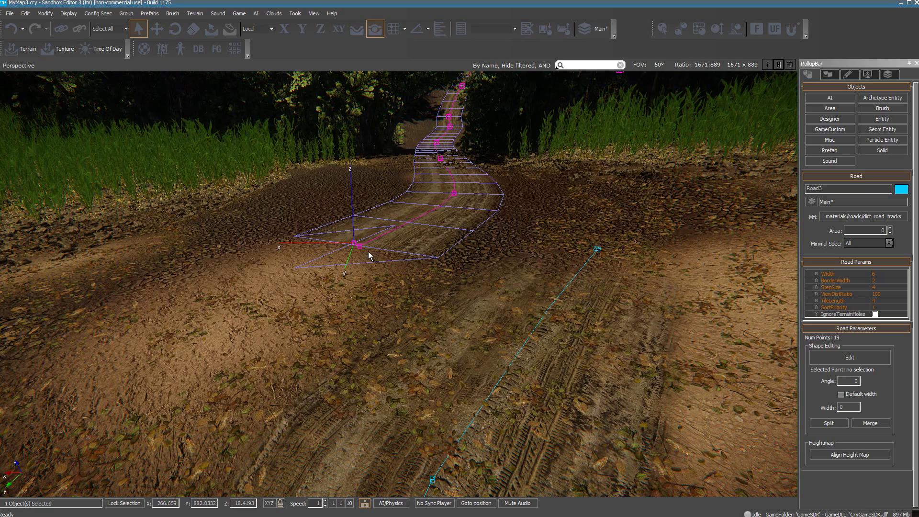
left_click(850, 359)
left_click(849, 362)
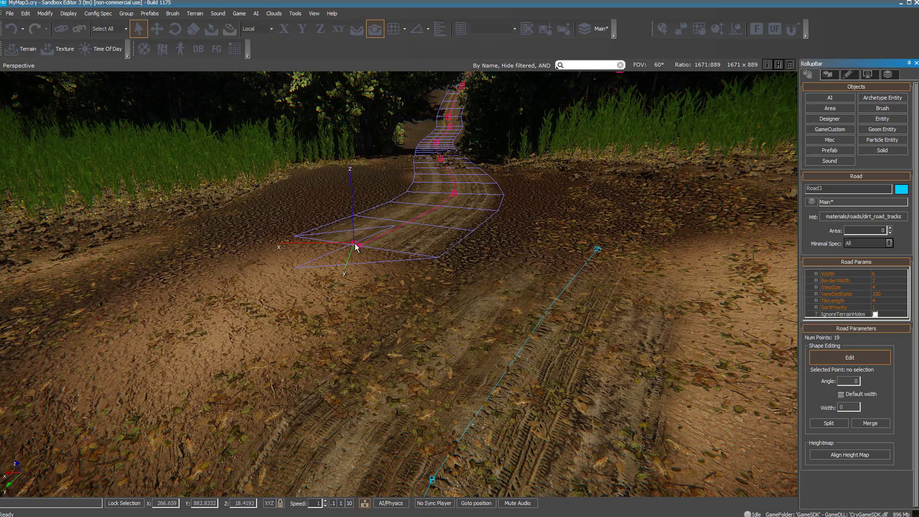
left_click_drag(358, 249, 395, 230)
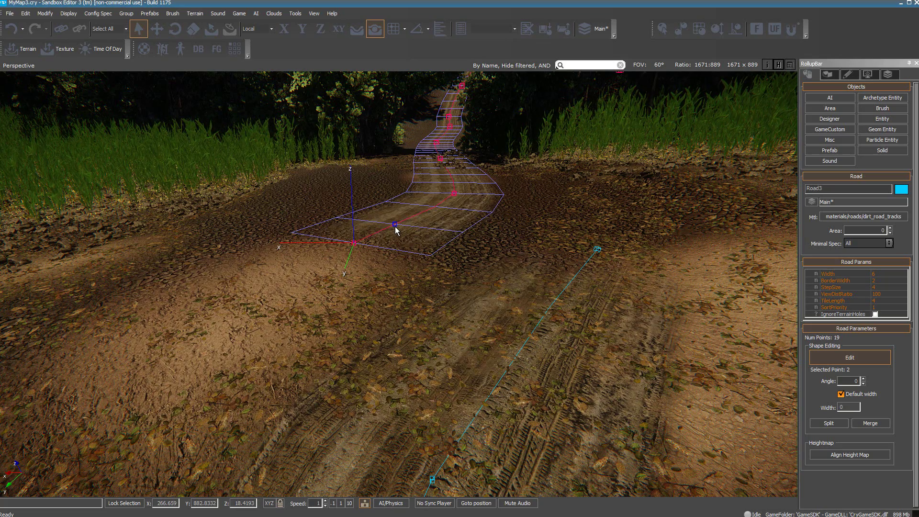
- Finish editing the far road section's points and move the whole section sideways along the X axis, away from the near section
left_click(850, 358)
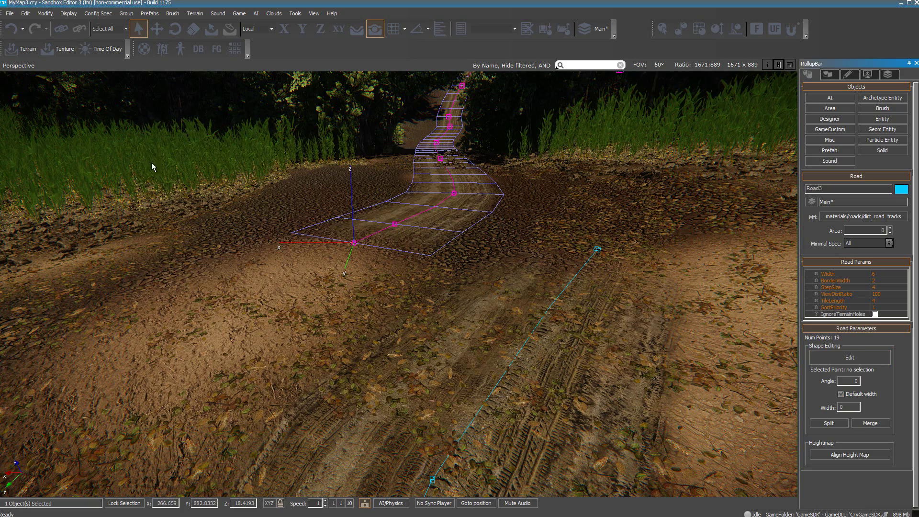
left_click(158, 29)
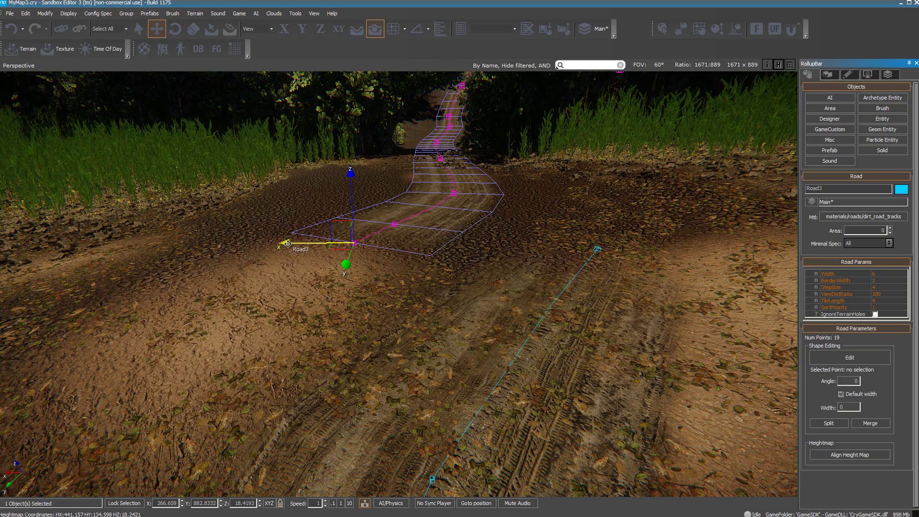
left_click_drag(287, 243, 254, 246)
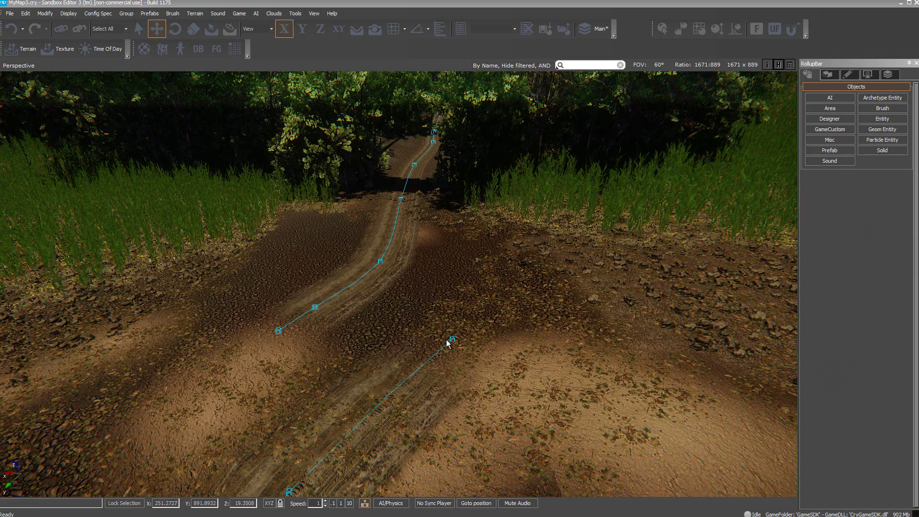
- Select the near road section and move its end point 4 next to the start of the far section
left_click(453, 341)
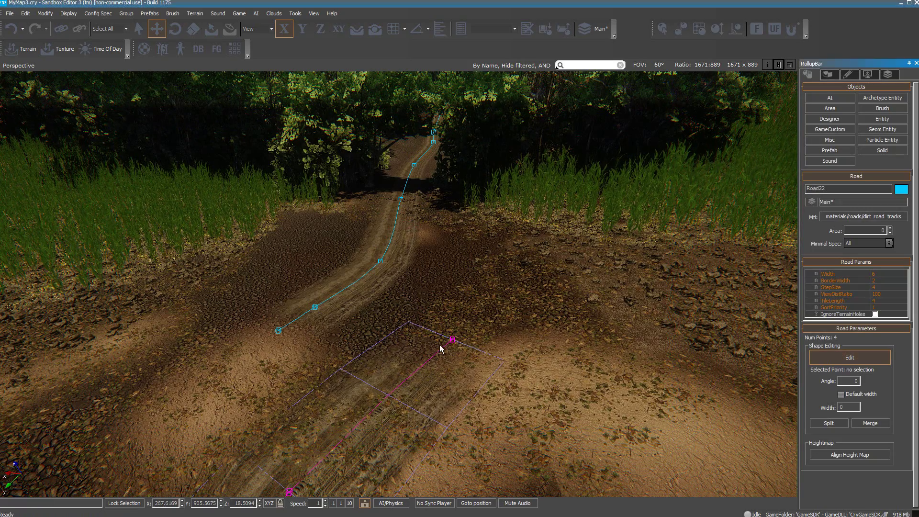
left_click_drag(452, 341, 281, 363)
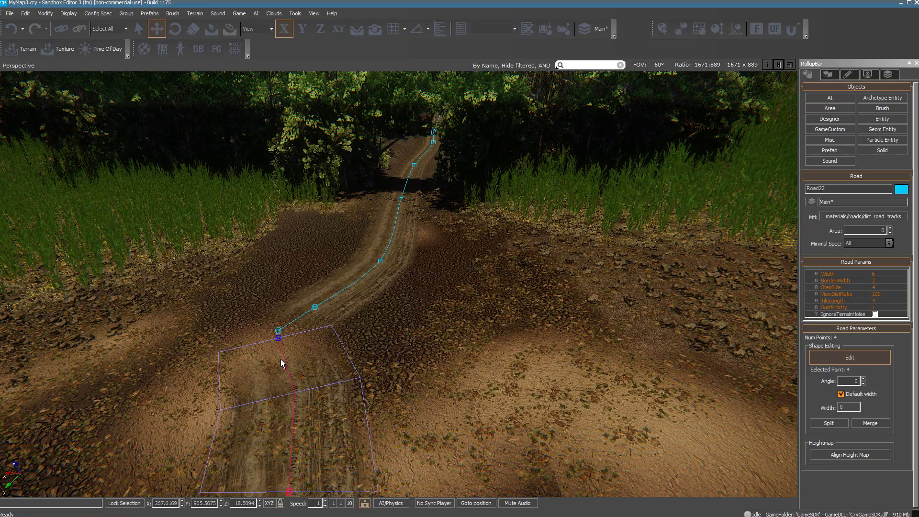
key("w")
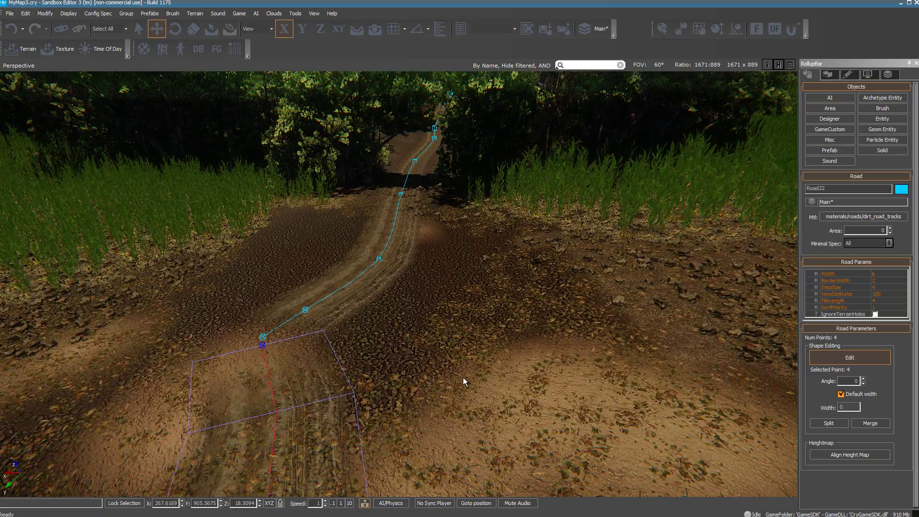
key("s")
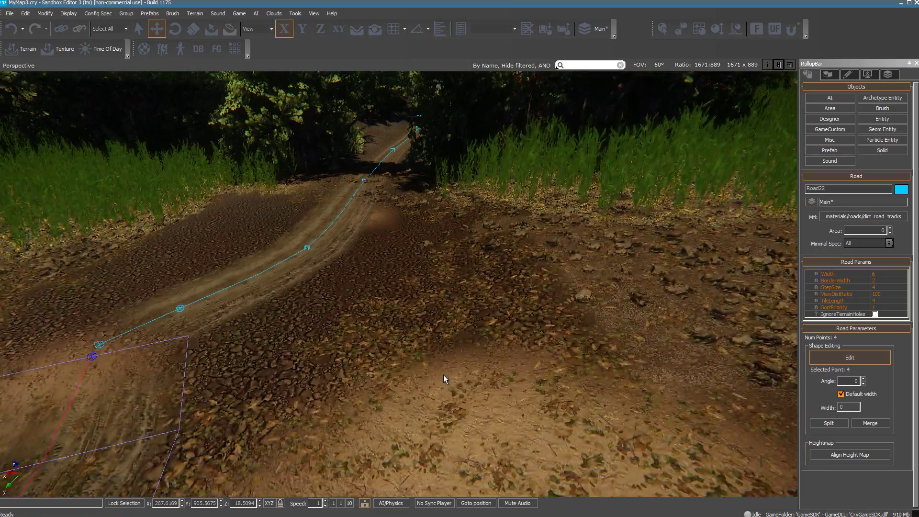
key("a")
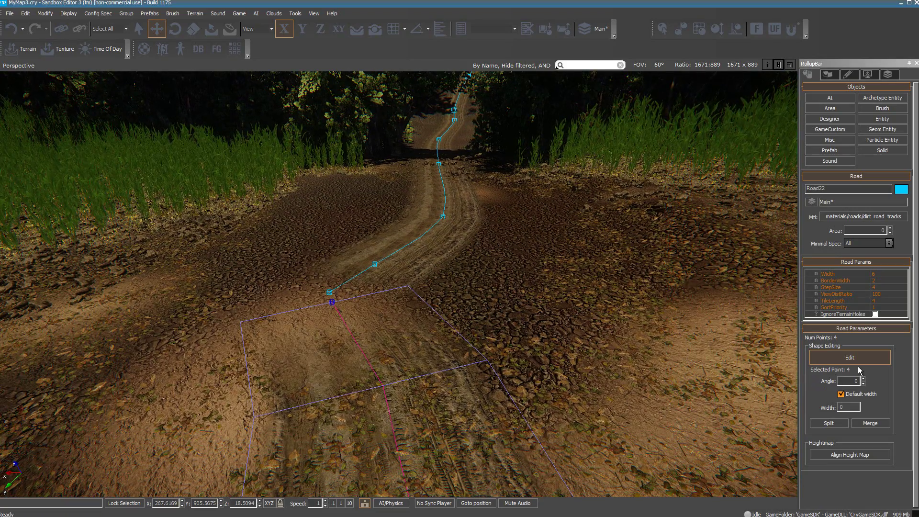
- Finish editing the near section's points and merge it with the far road section where their ends meet
left_click(816, 360)
left_click(816, 360)
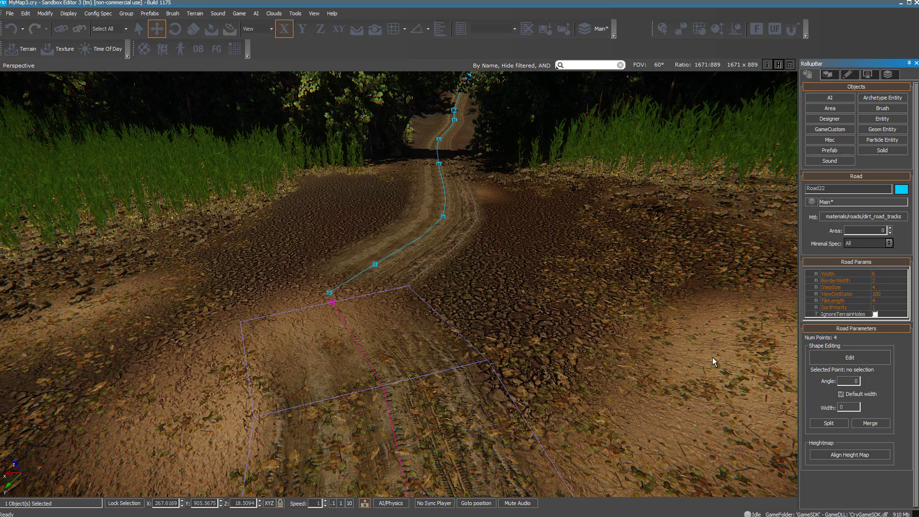
left_click(870, 423)
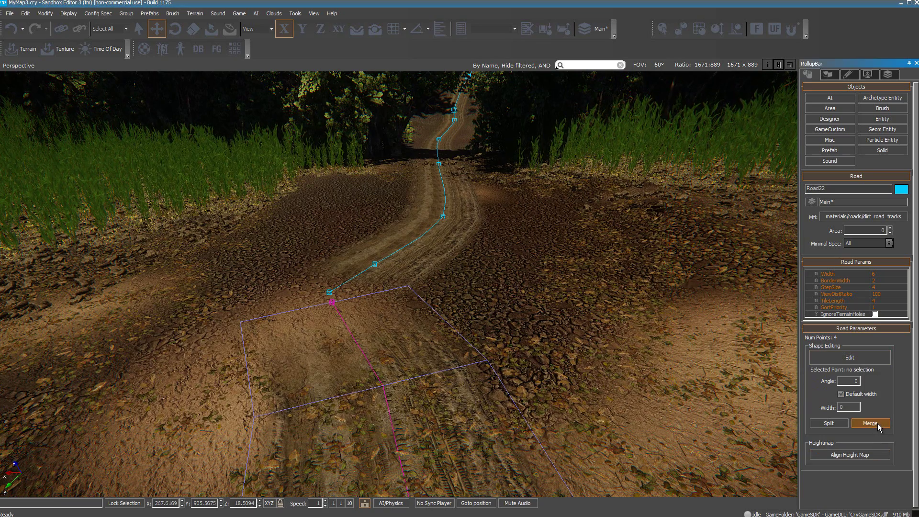
left_click(329, 293)
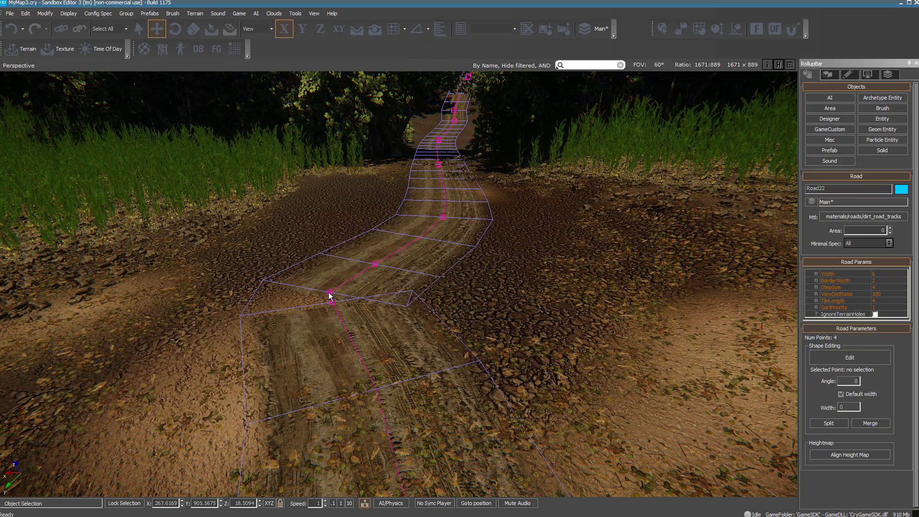
- Adjust the join of the merged road by moving point 5 slightly sideways and selecting the adjacent point
left_click(835, 358)
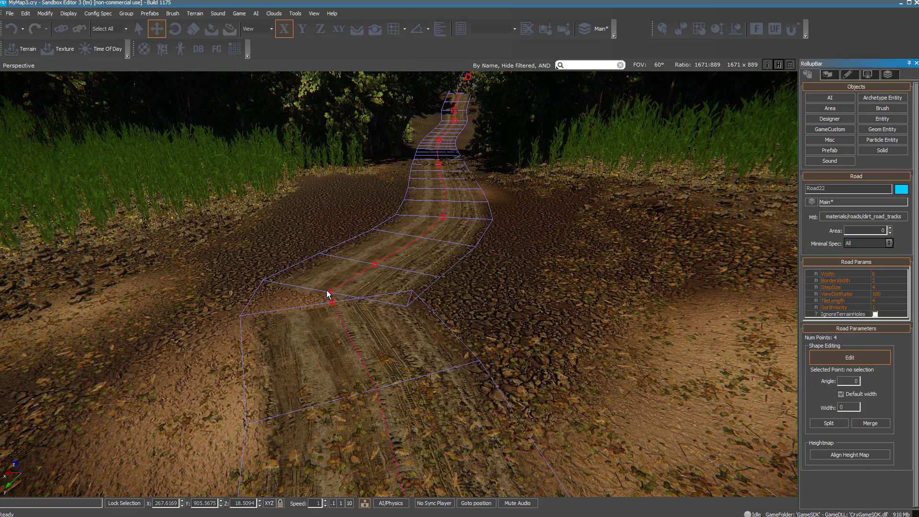
mouse_move(328, 294)
left_mouse_down()
mouse_move(336, 277)
mouse_move(333, 304)
left_mouse_up()
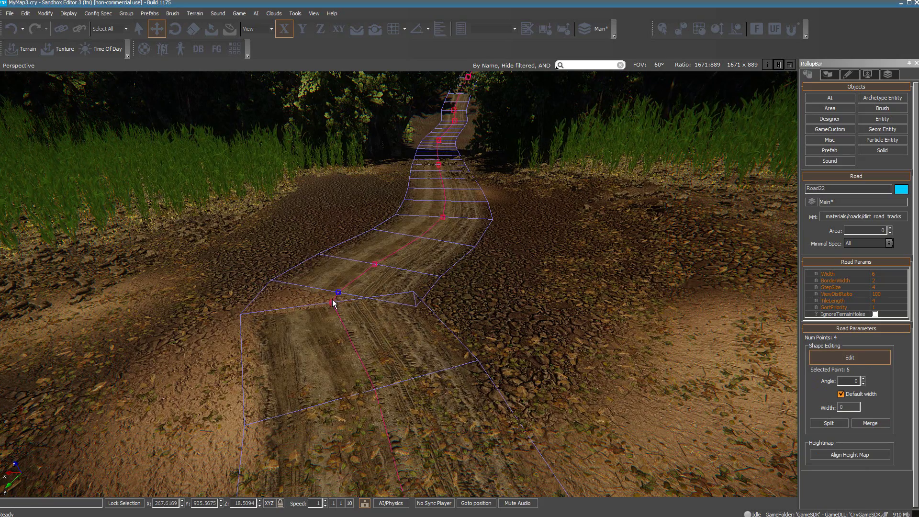
left_click(331, 302)
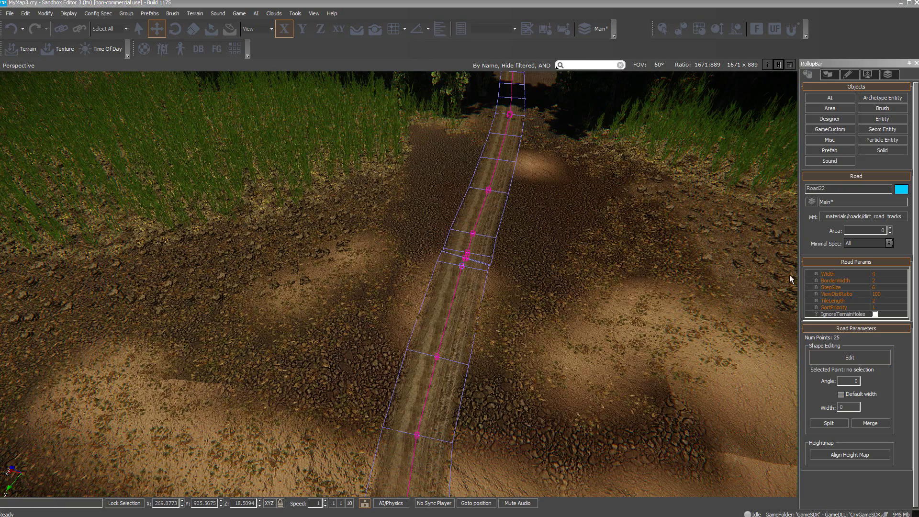
- Set the merged road's Width to 8 and its StepSize to 6
left_click(883, 274)
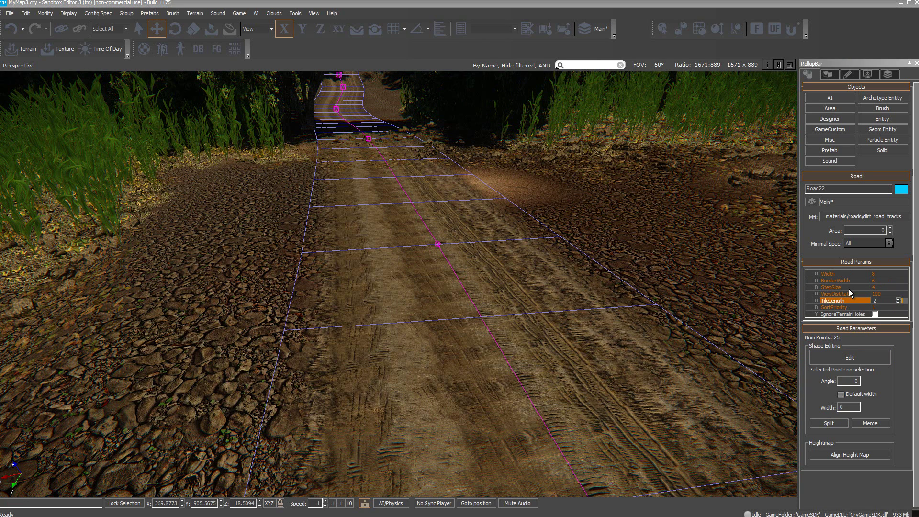
left_click(880, 288)
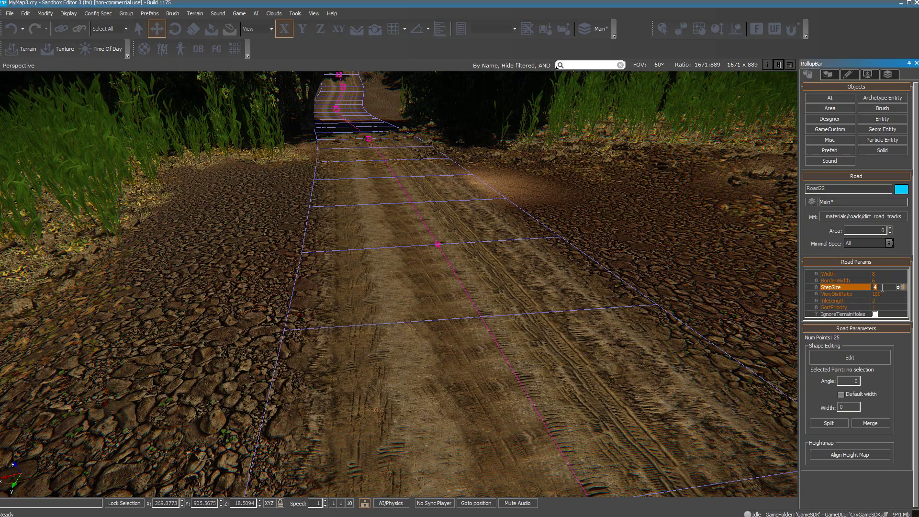
type("5")
key("Return")
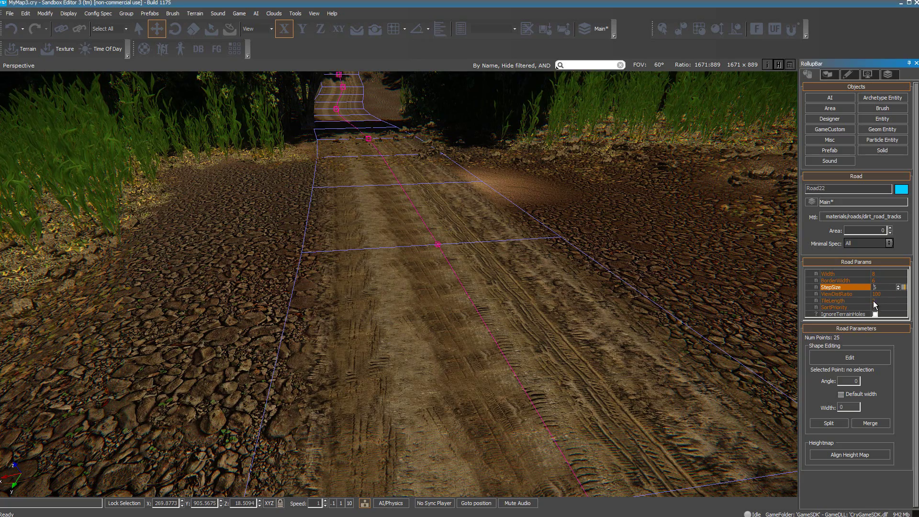
key("Up")
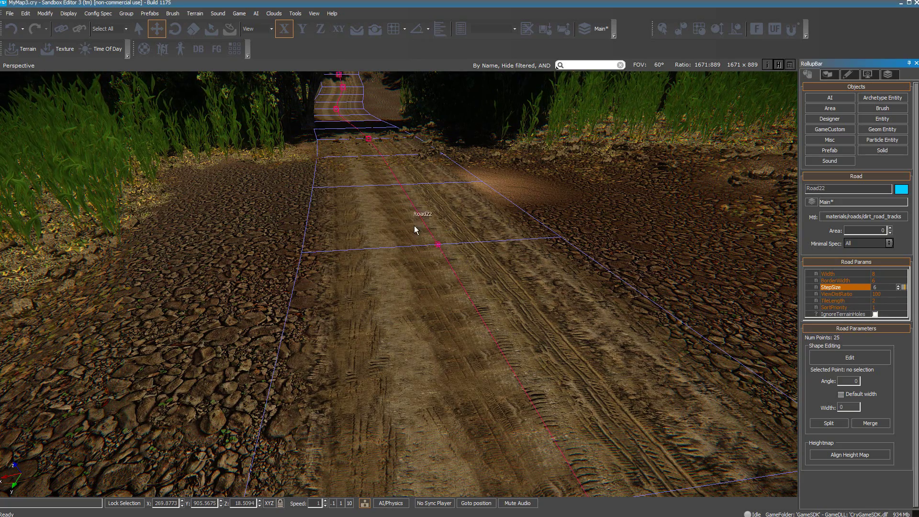
key("Down")
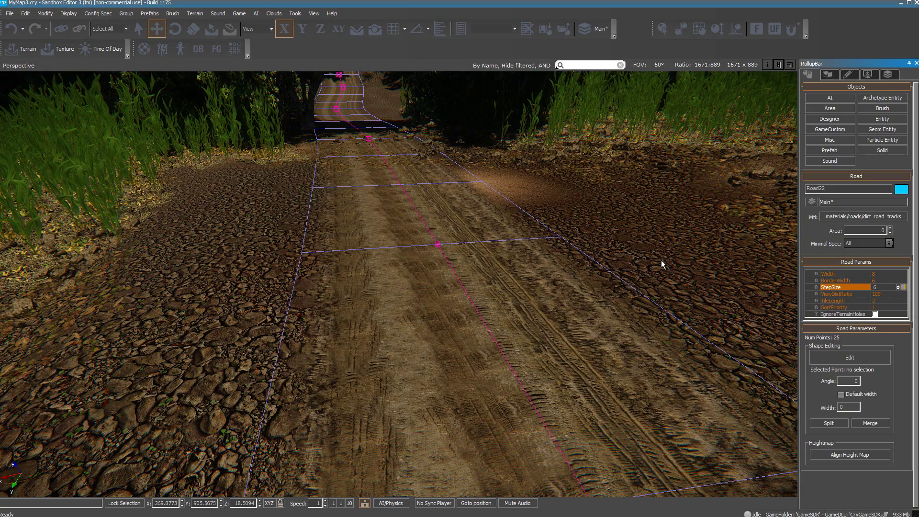
- Set the road's TileLength to 4 and its ViewDistRatio to 102
left_click(880, 301)
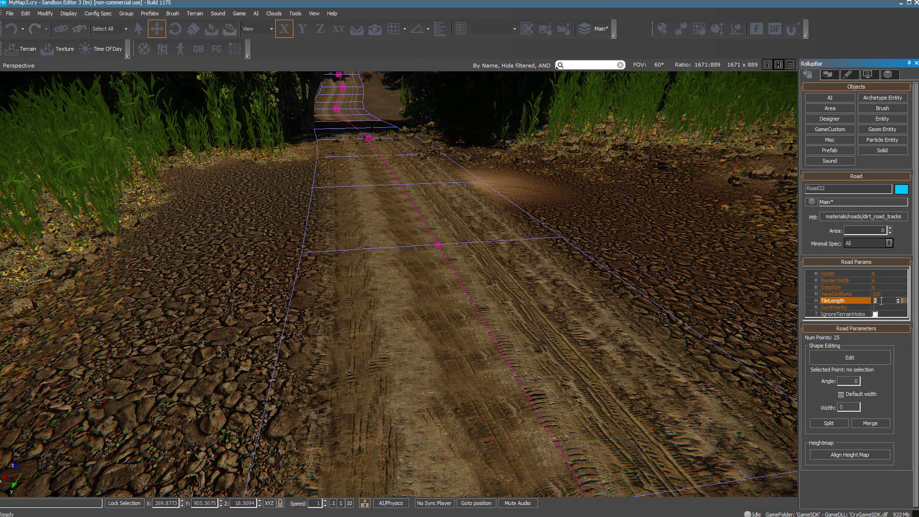
type("4")
key("Return")
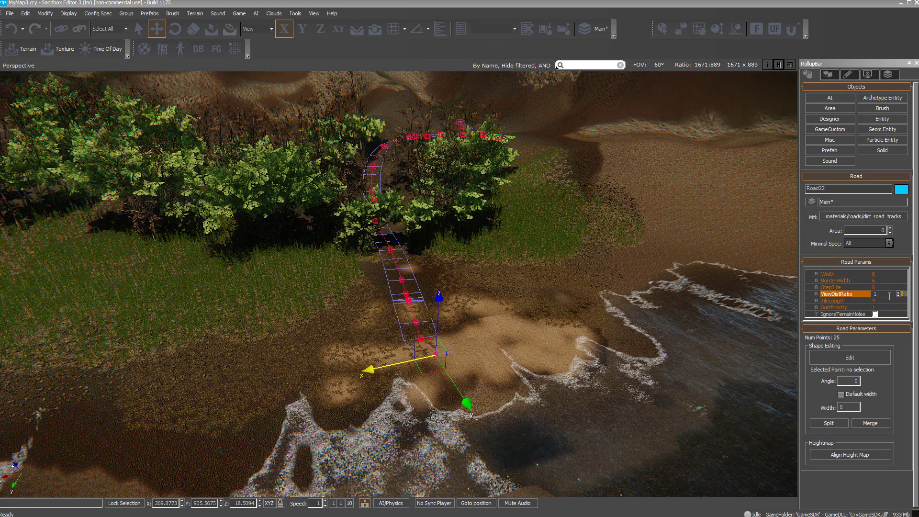
left_click_drag(898, 294, 865, 295)
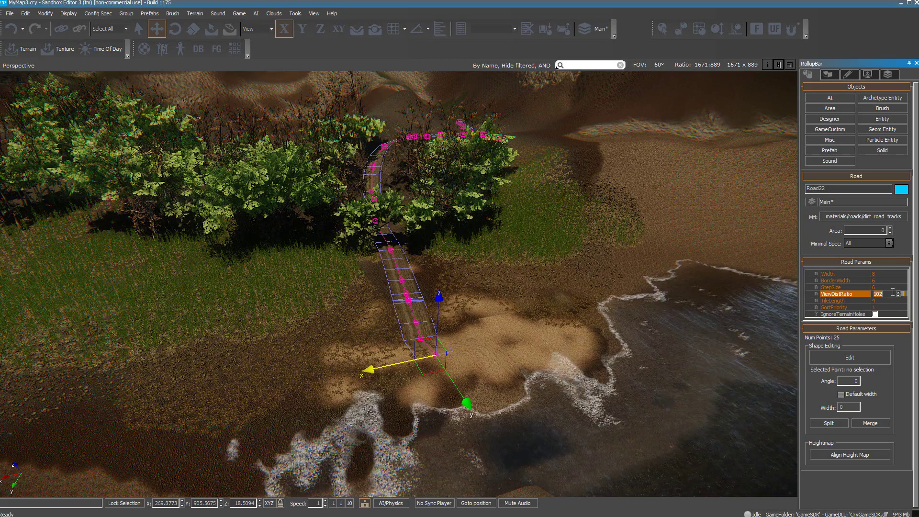
key("Return")
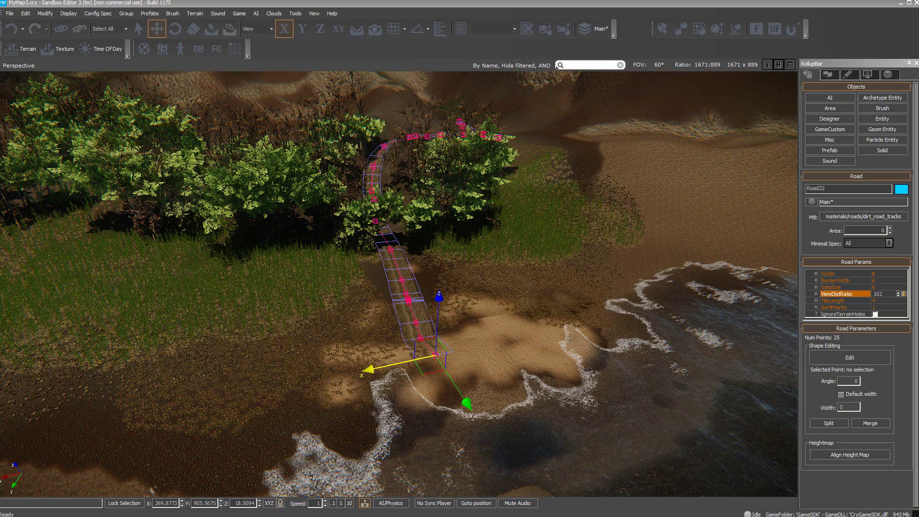
- Align the height map to the road running into the trees and deselect the road
right_click_drag(523, 191, 475, 193)
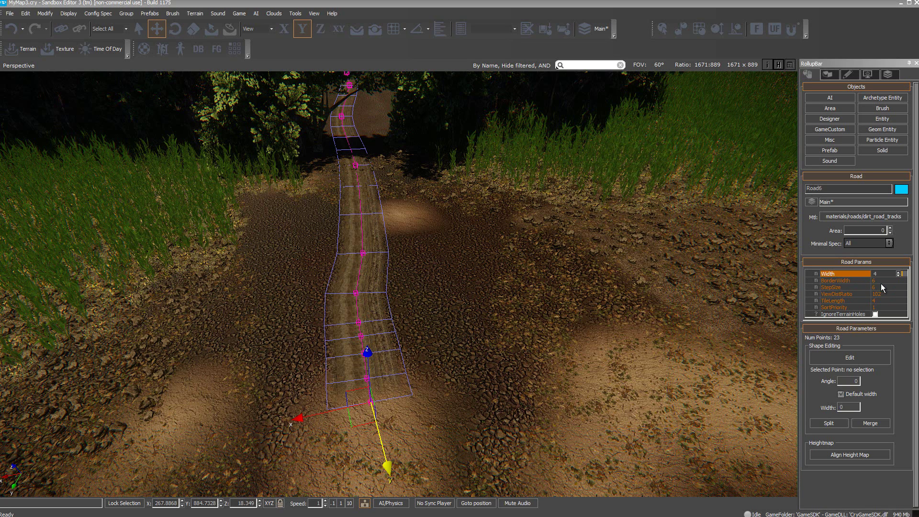
left_click(855, 455)
left_click(473, 279)
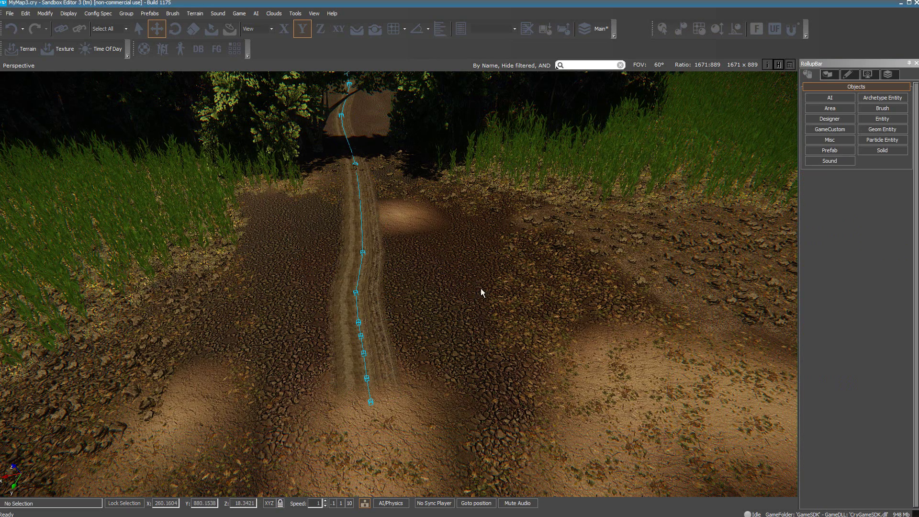
- Turn on terrain snapping and create a new five-point road that curves across the existing dirt road
left_click(373, 29)
left_click(829, 140)
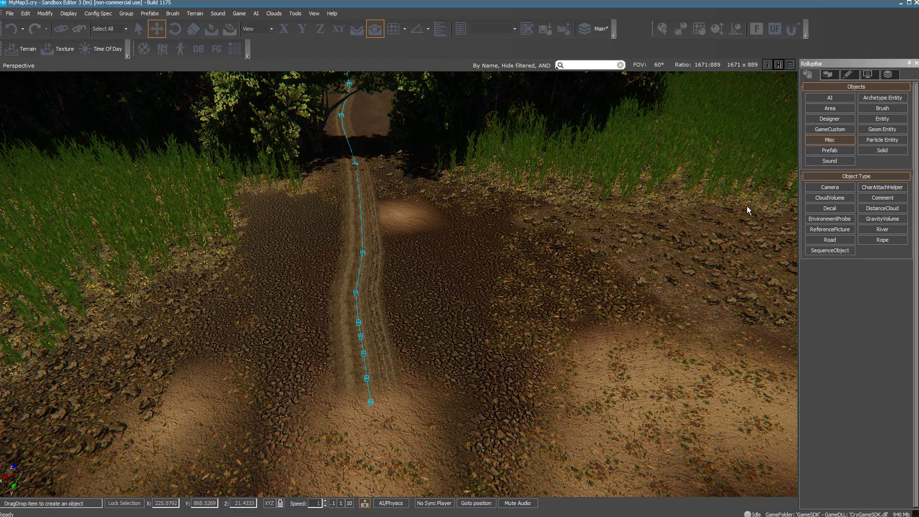
left_click(830, 240)
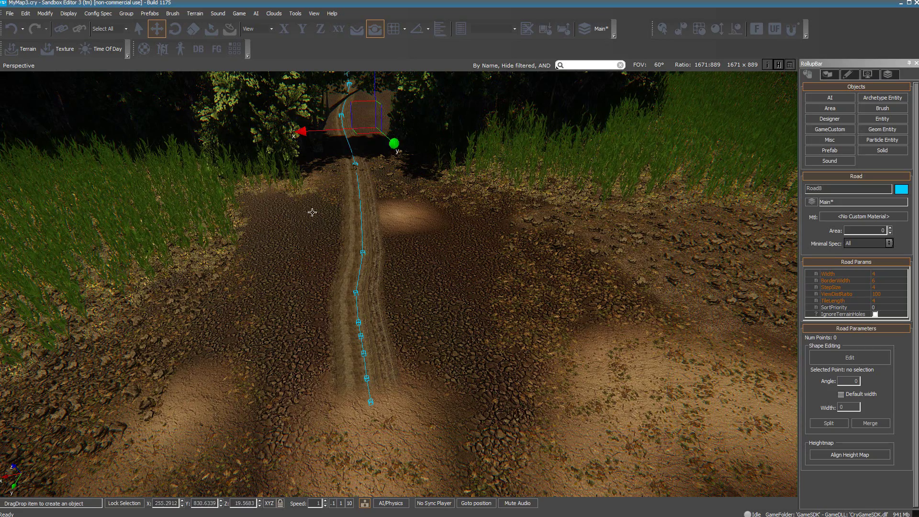
left_click(79, 379)
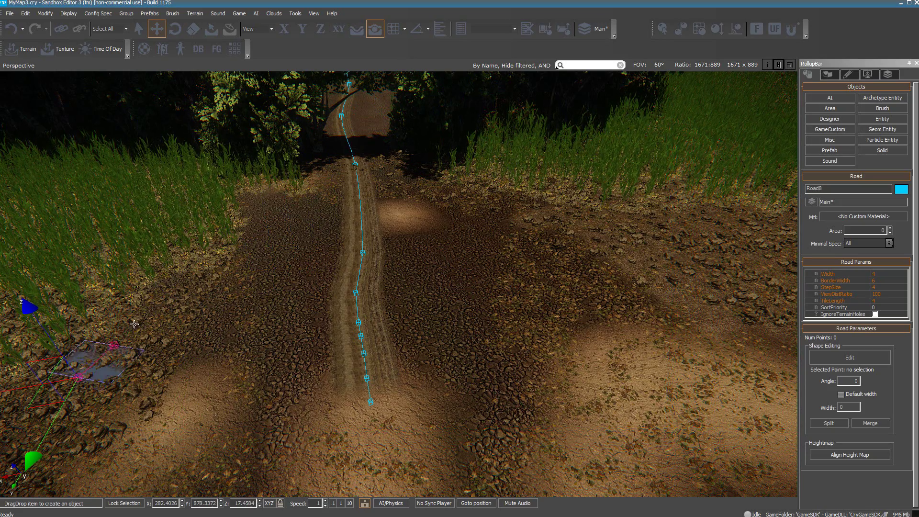
left_click(192, 296)
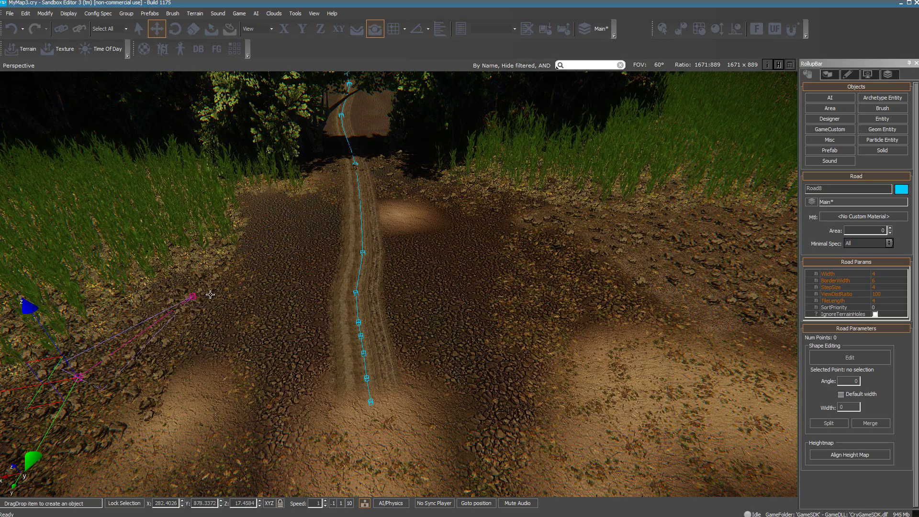
left_click(299, 251)
left_click(445, 236)
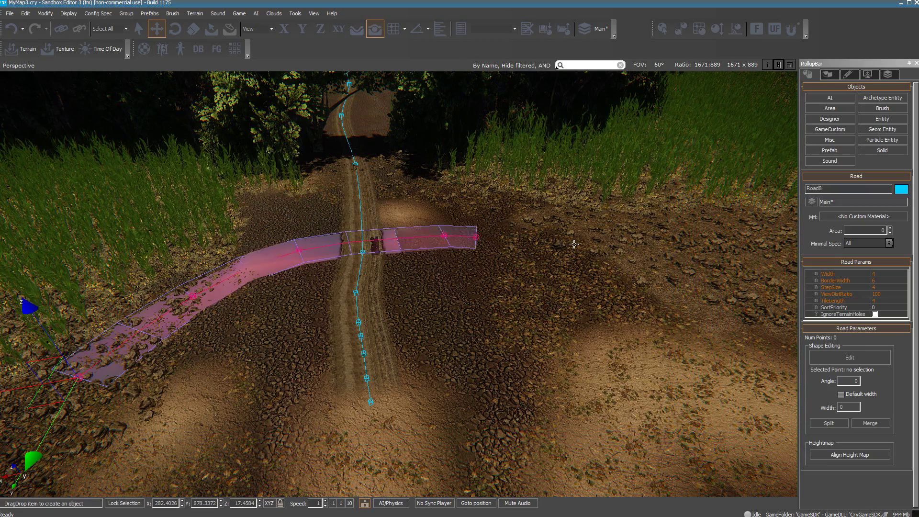
double_click(662, 264)
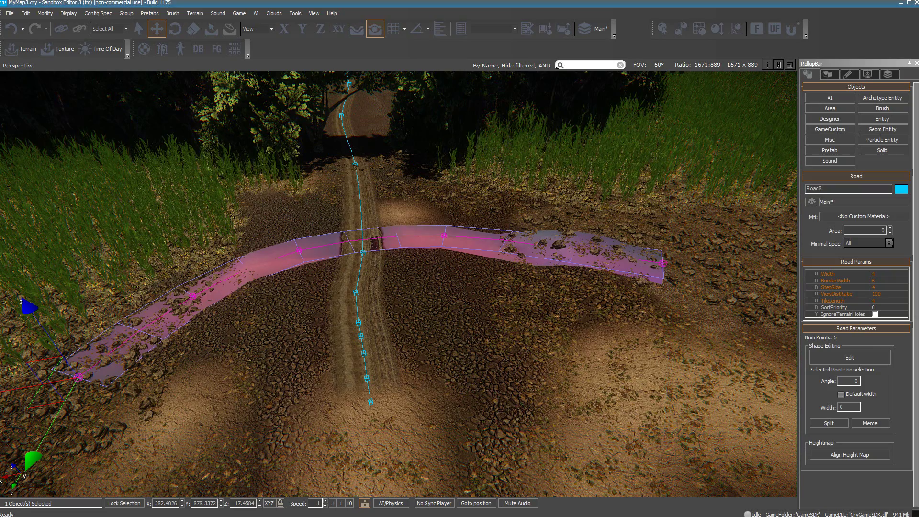
- Open the material selection for the crossing road and pick dirt_road from the materials/roads folder
left_click(858, 217)
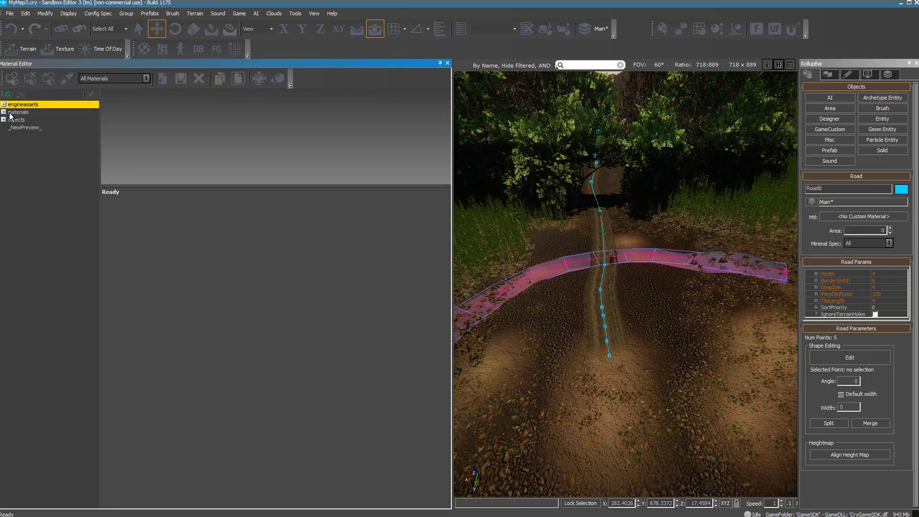
left_click(9, 114)
left_click(4, 112)
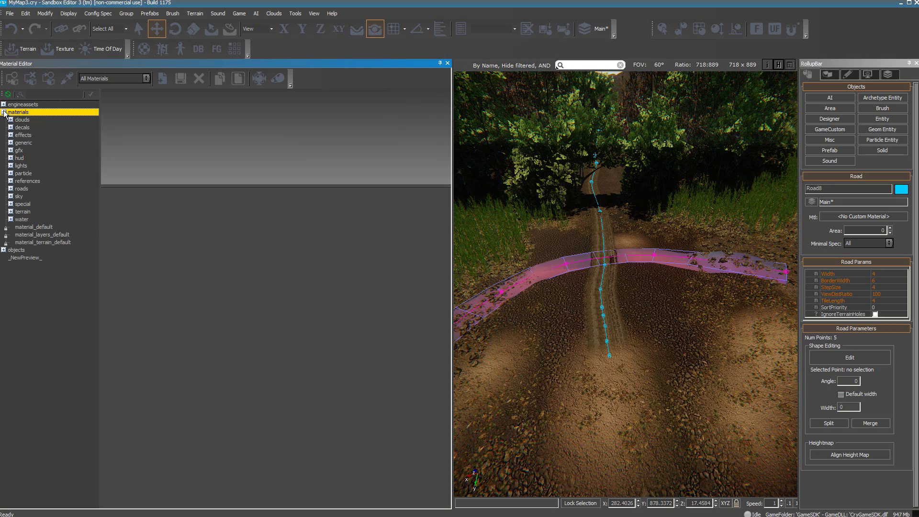
double_click(13, 191)
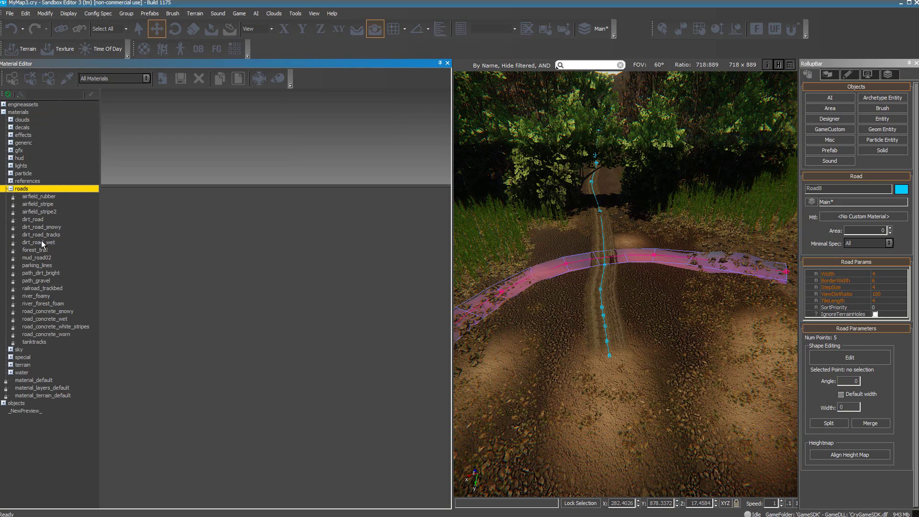
left_click(40, 220)
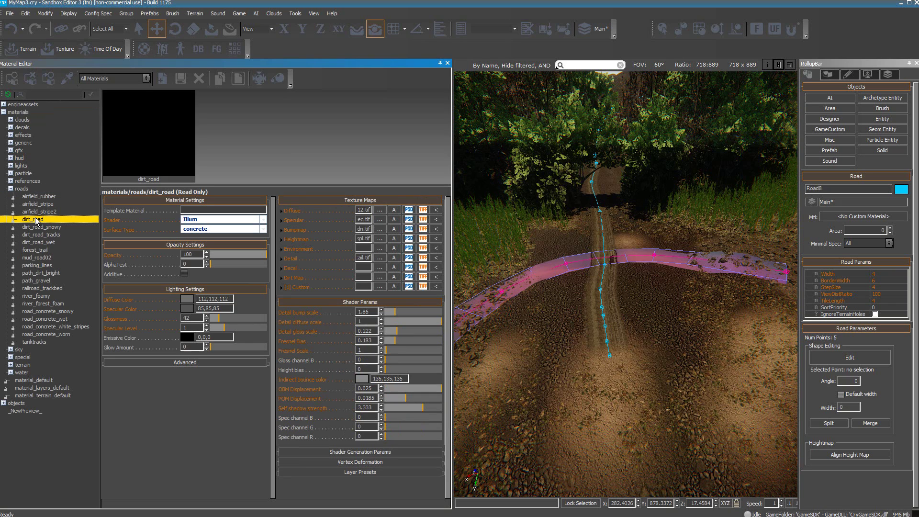
- Examine the preview of the dirt_road material's diffuse texture, road_muddy_off_12, in the asset browser and close it
left_click(436, 210)
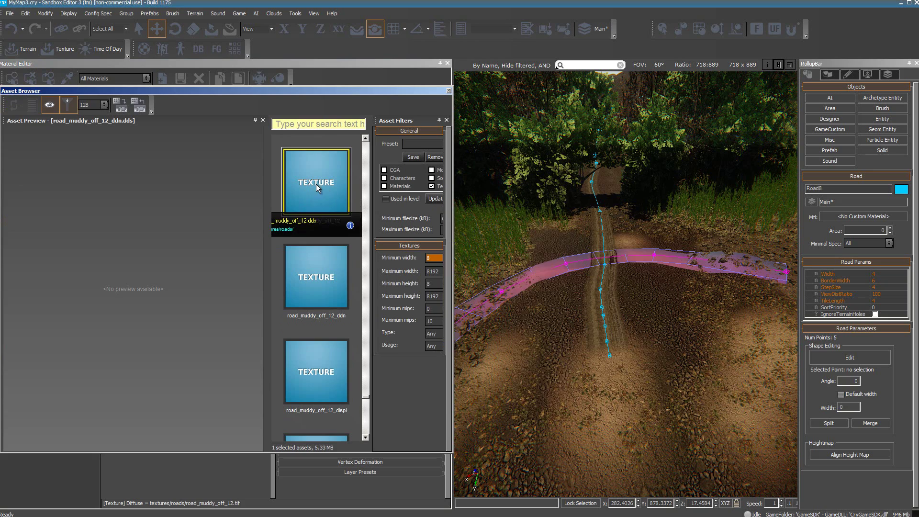
left_click(303, 179)
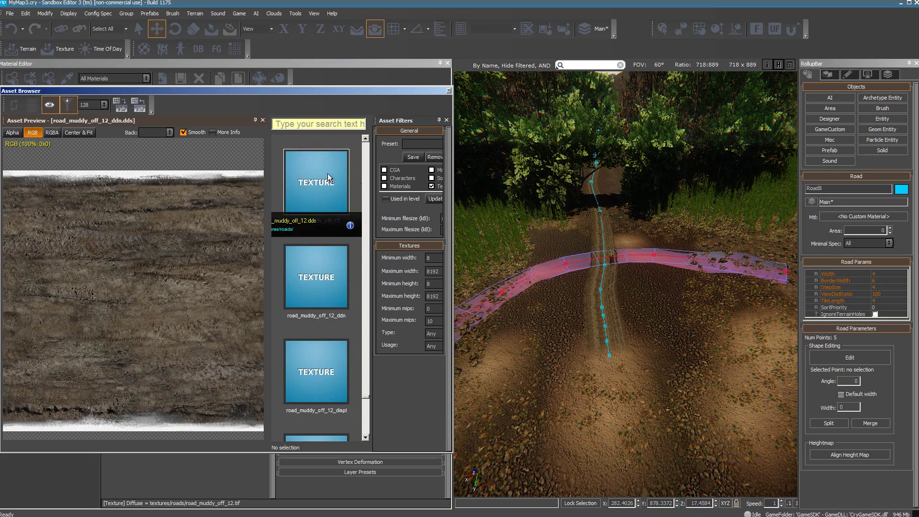
left_click(449, 91)
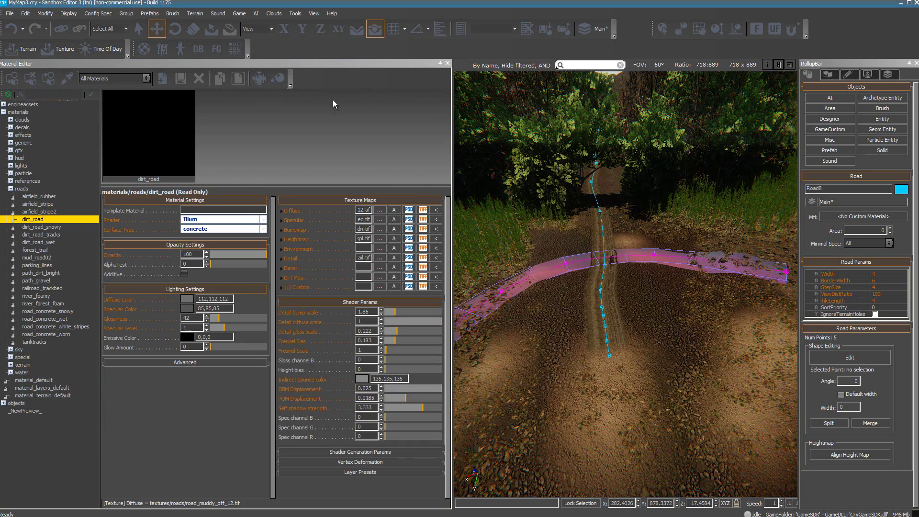
- Assign the dirt_road material to the selected crossing road and close the material editor
left_click(13, 79)
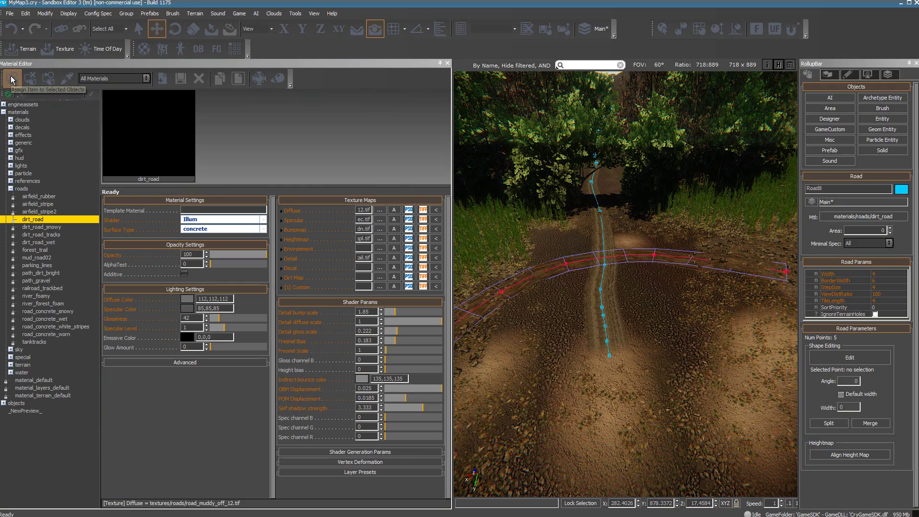
left_click(448, 64)
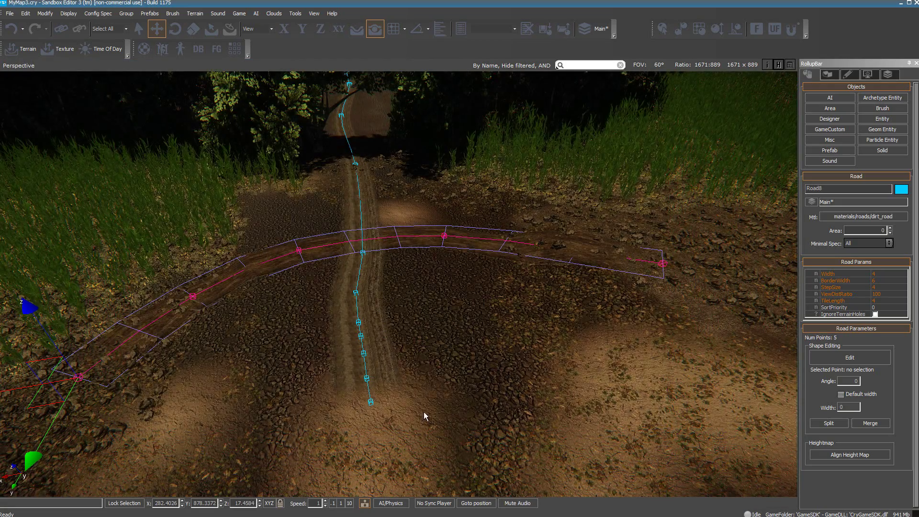
- Set the crossing road's SortPriority to 1 and align the height map to that road
key("a")
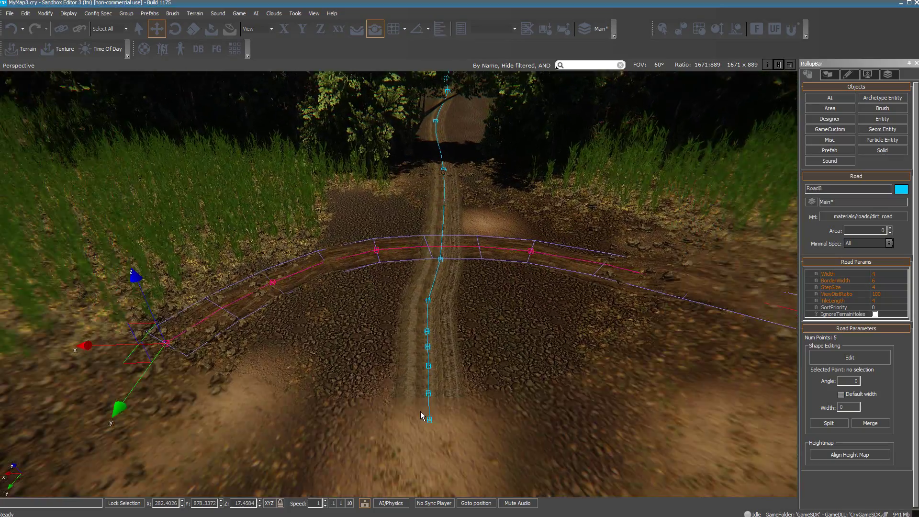
key("w")
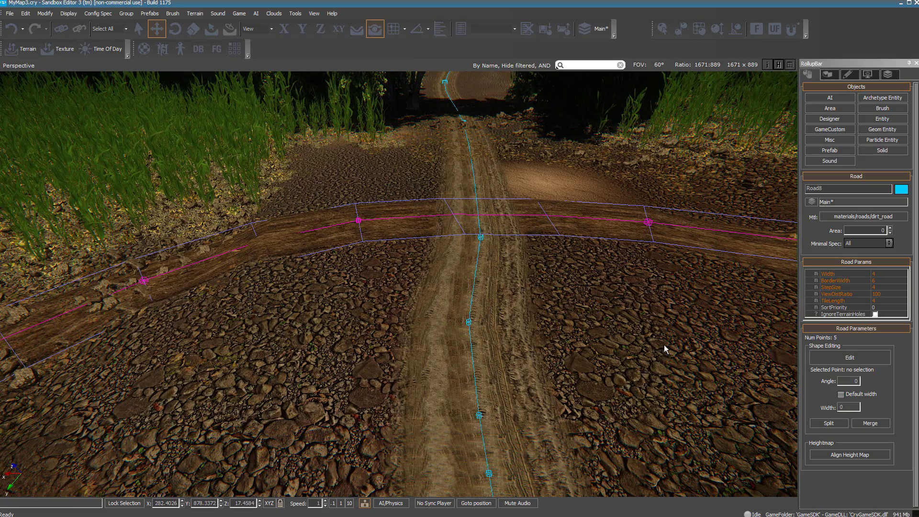
left_click(883, 309)
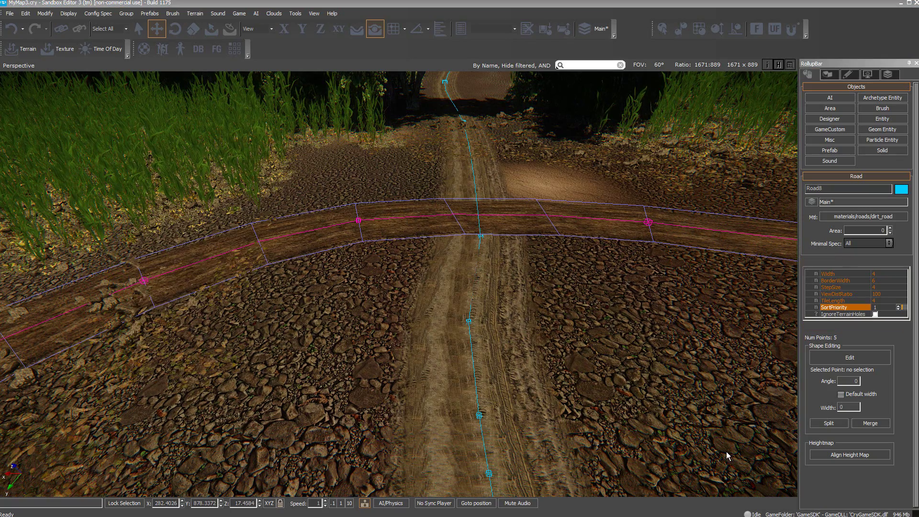
left_click(860, 459)
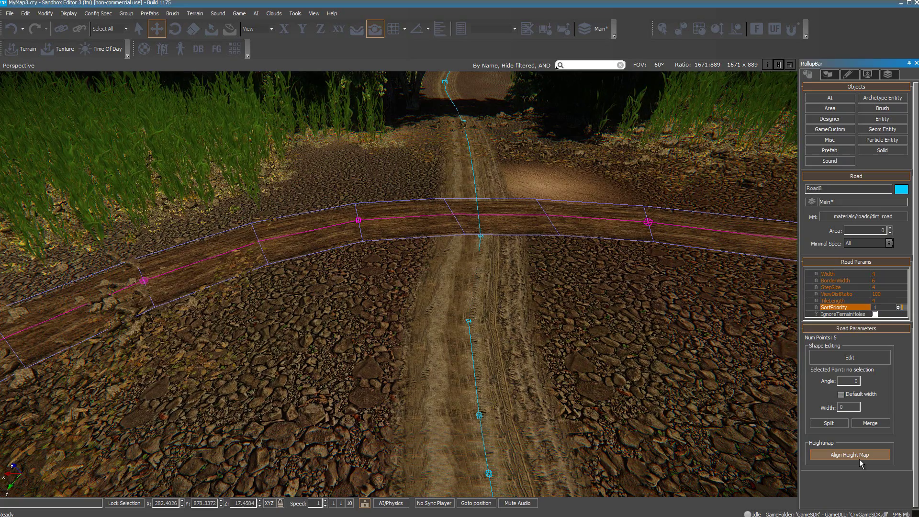
left_click(860, 457)
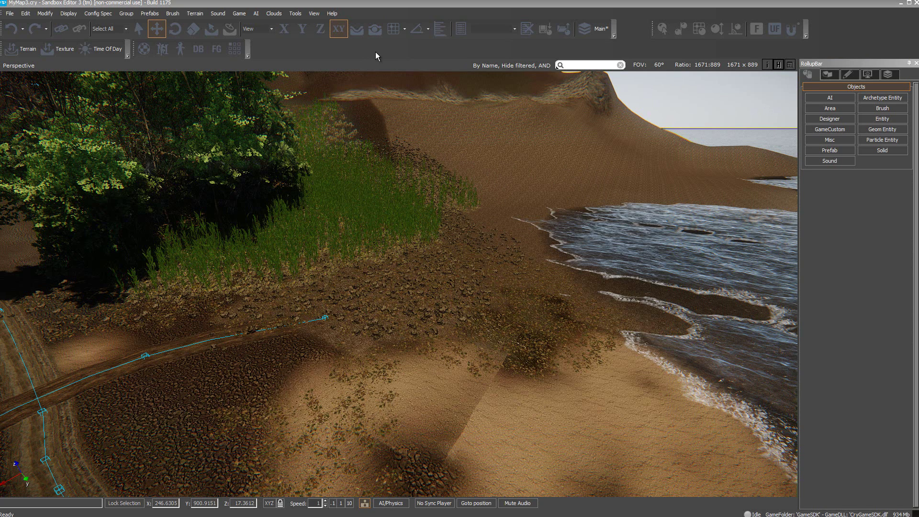
- Create a new four-point road from near the crossing road's end, over the rocky ground, to the water's edge
left_click(854, 141)
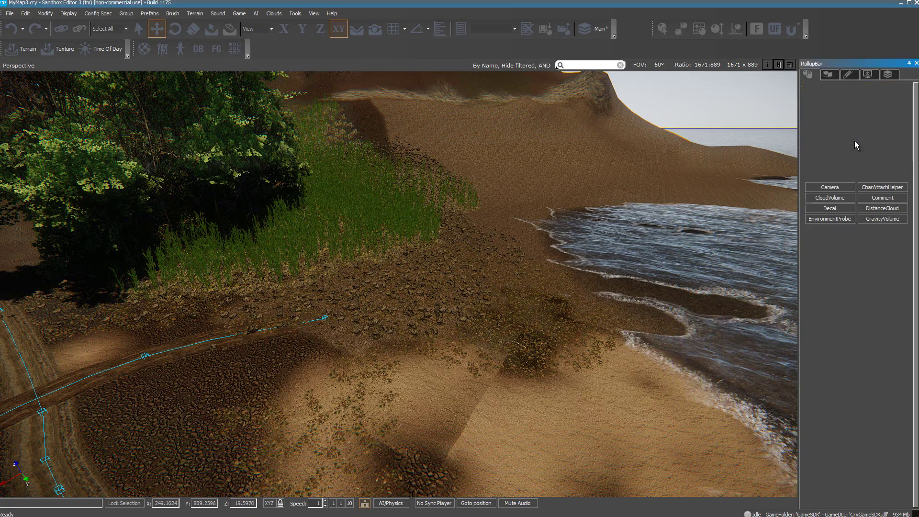
left_click(829, 239)
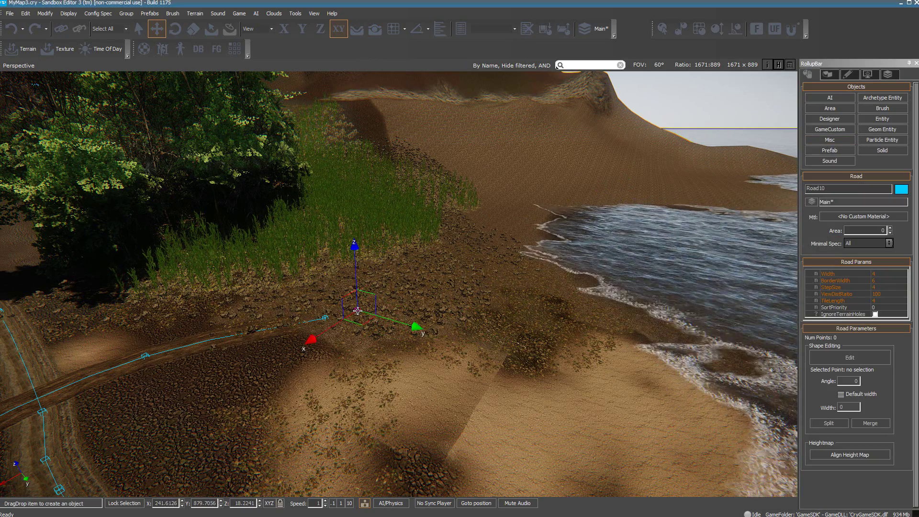
left_click(433, 298)
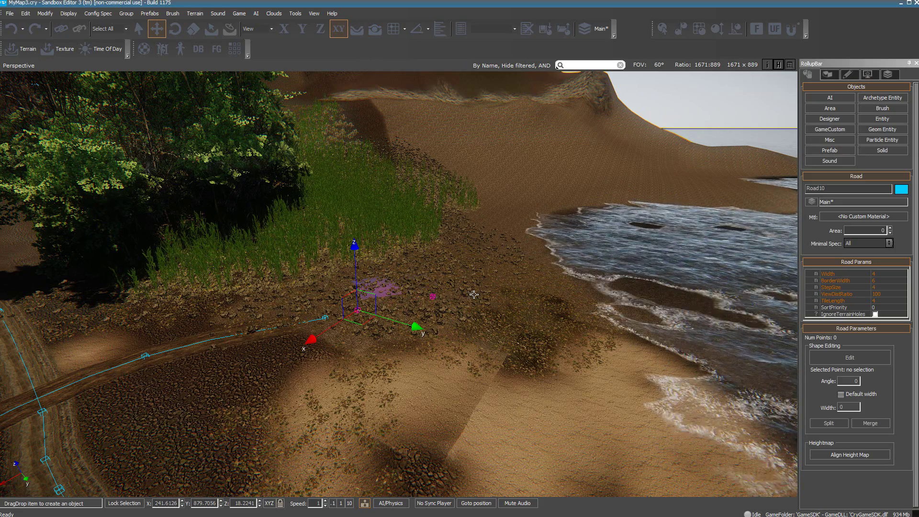
left_click(534, 283)
double_click(602, 266)
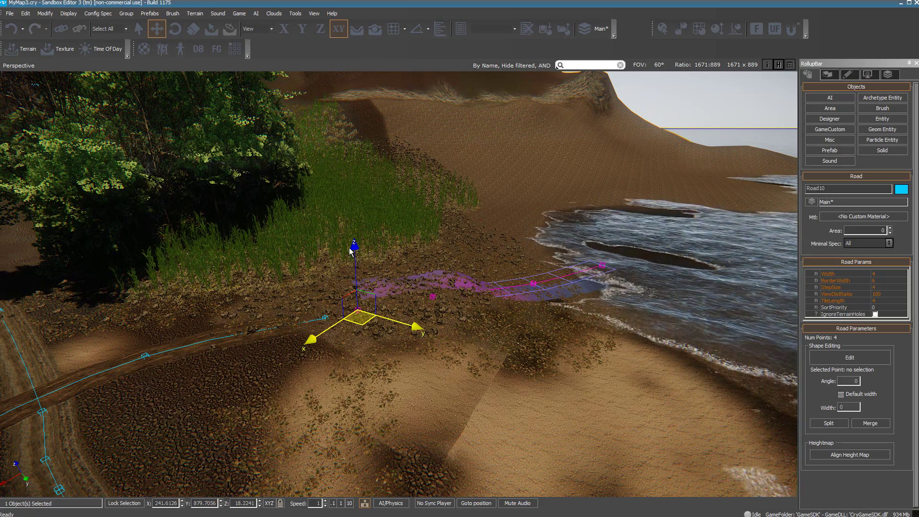
- Raise the new shore road to a Z of about 19.98 and align the height map to it
left_click_drag(355, 249, 351, 229)
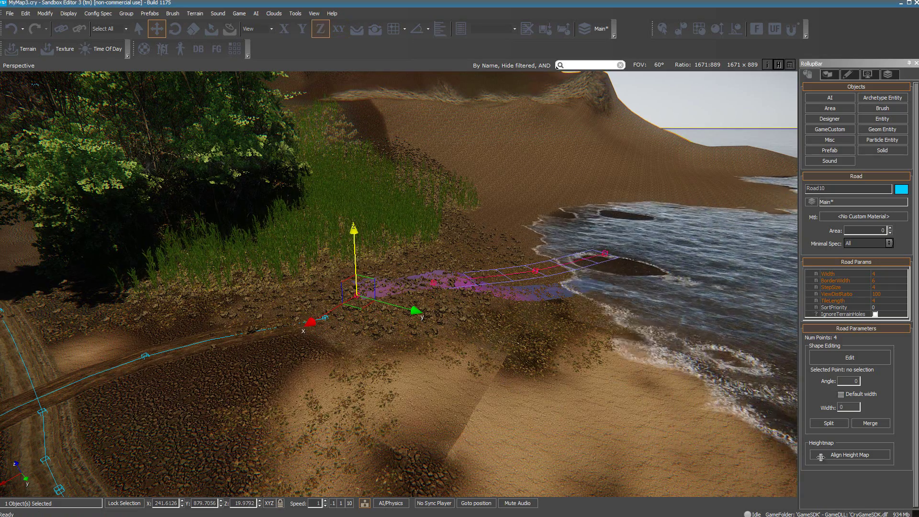
left_click(850, 455)
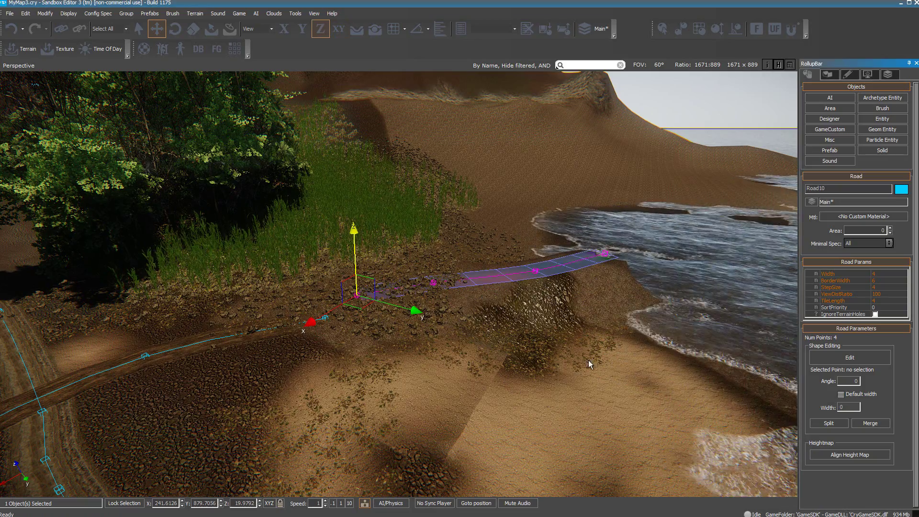
- Move the shore road along X to about 245.65, beside the crossing road's end, and merge the two roads
right_click_drag(579, 368, 577, 370)
scroll(557, 374, "up", 3)
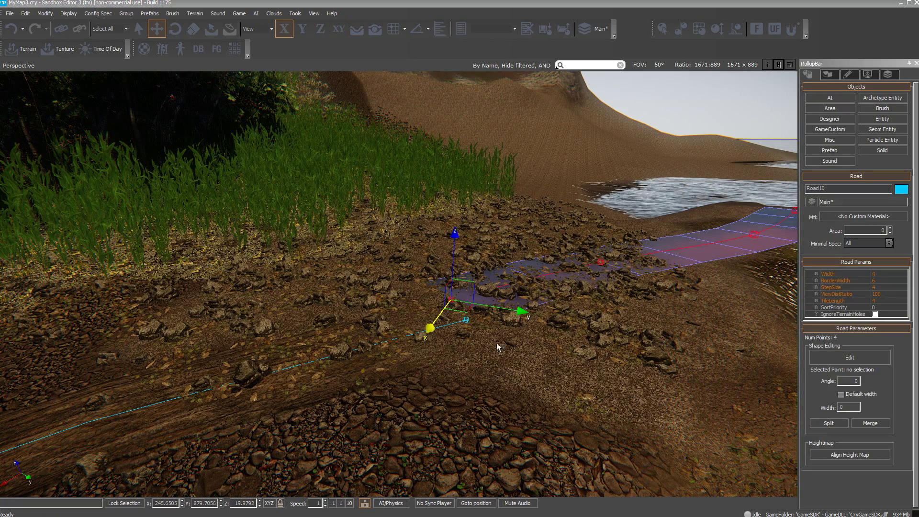
left_click(870, 424)
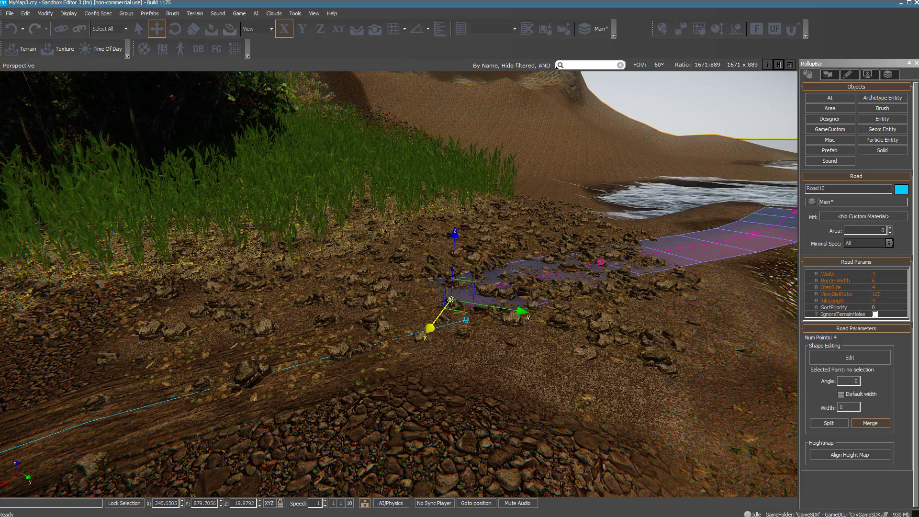
left_click(465, 319)
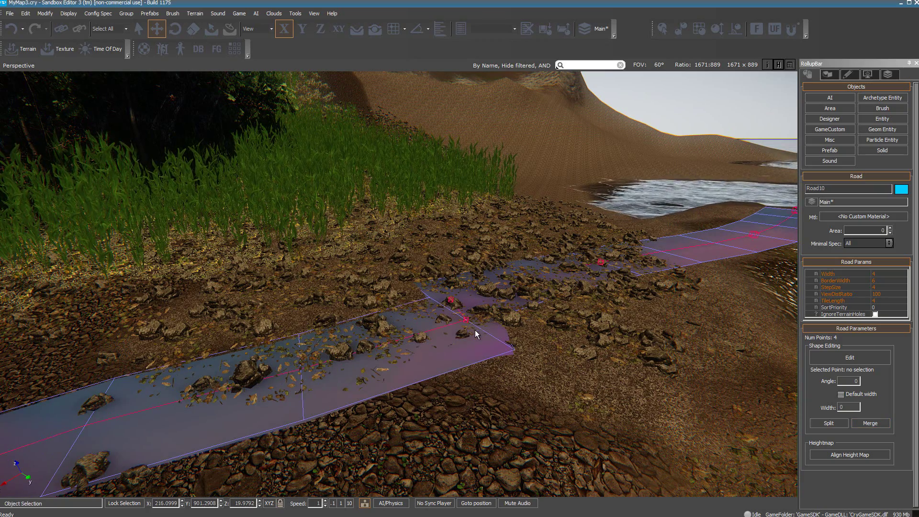
- Reposition the merged road's point at the junction in shape editing and align the height map to the road
left_click(854, 359)
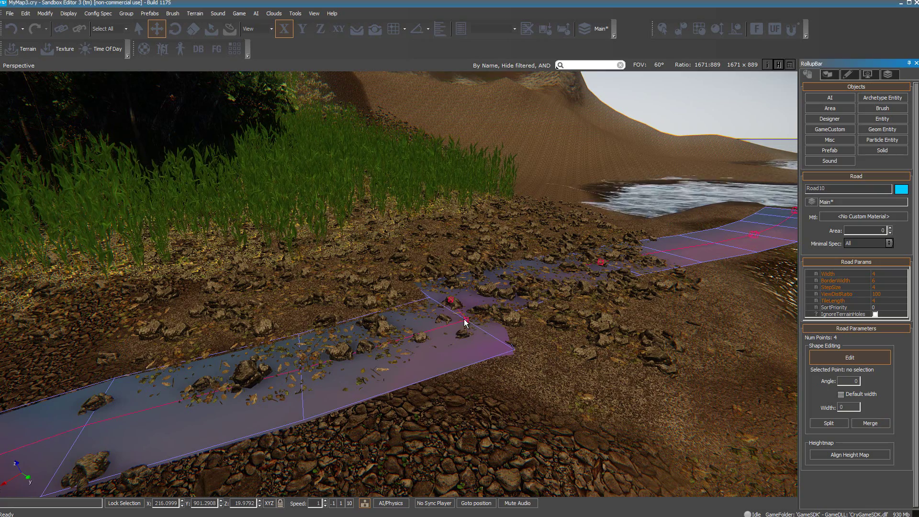
mouse_move(464, 320)
left_mouse_down()
mouse_move(397, 312)
mouse_move(388, 321)
mouse_move(479, 313)
mouse_move(471, 298)
mouse_move(486, 295)
left_mouse_up()
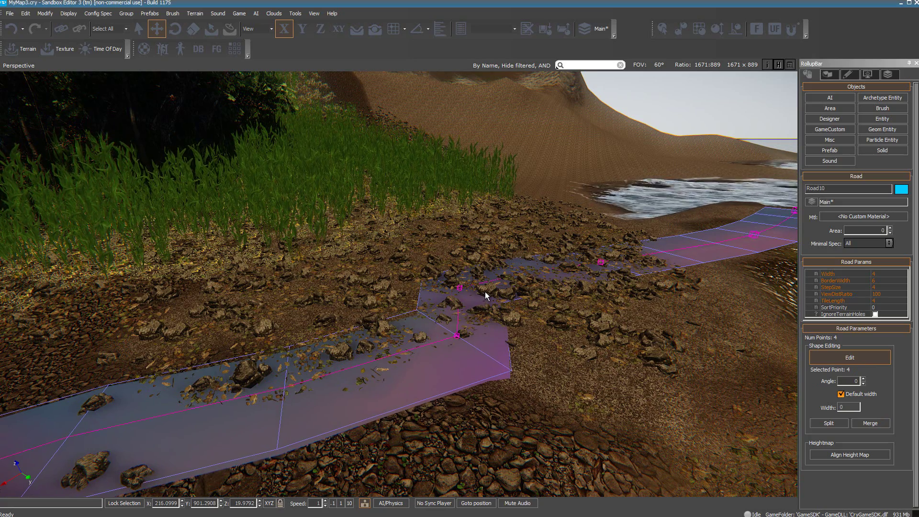
left_click(874, 453)
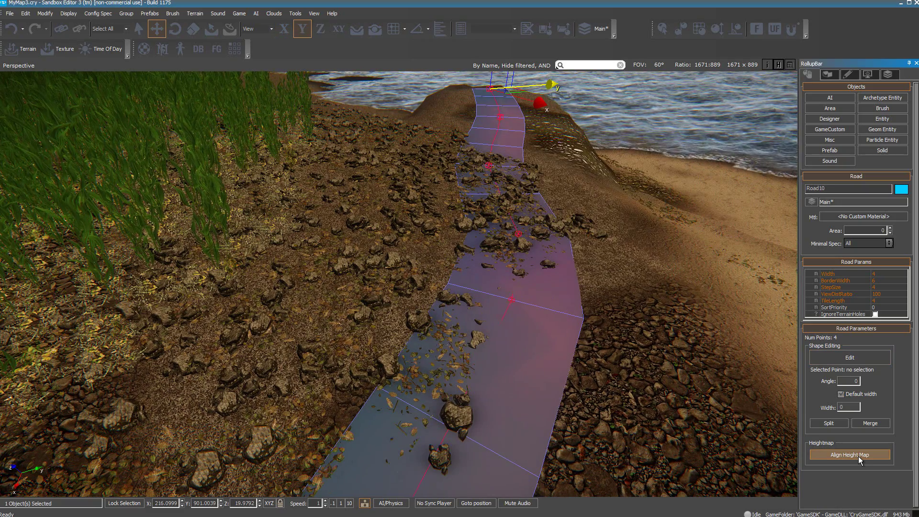
- Assign the materials/roads/dirt_road material to the merged road, close the material editor and deselect the road
left_click(855, 216)
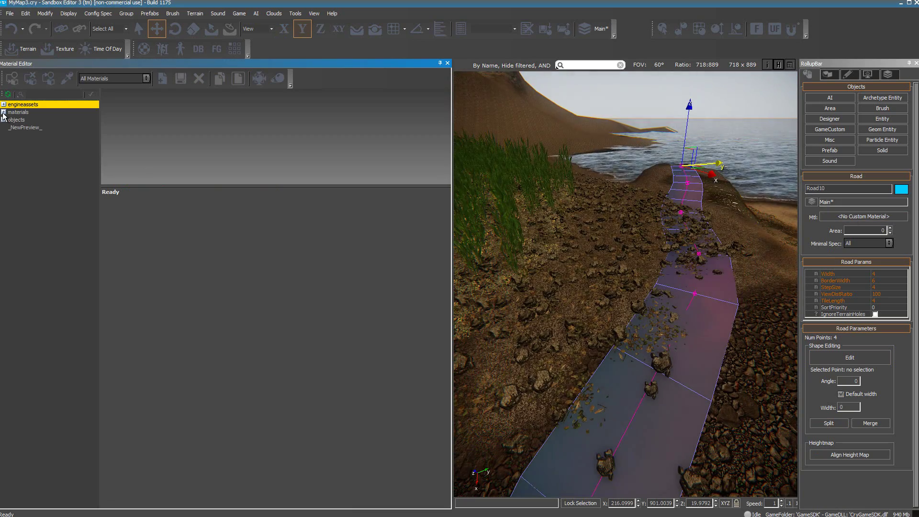
left_click(4, 113)
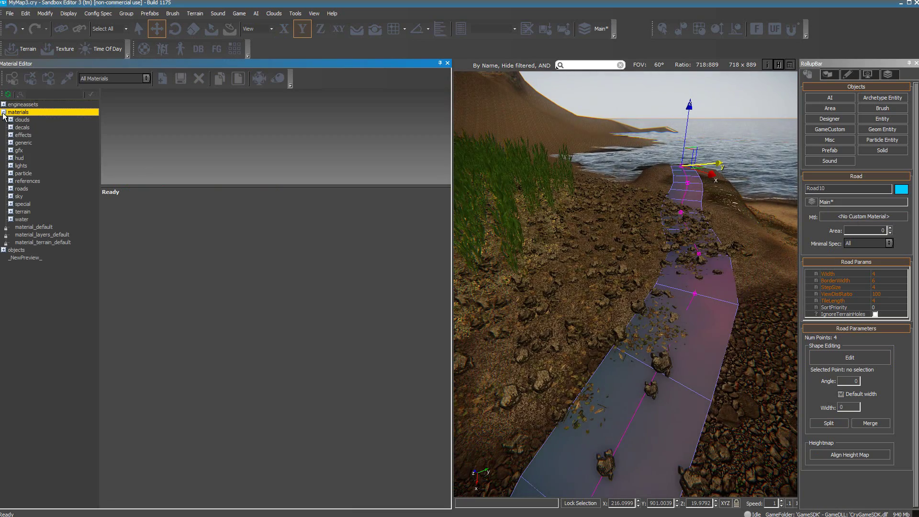
left_click(11, 188)
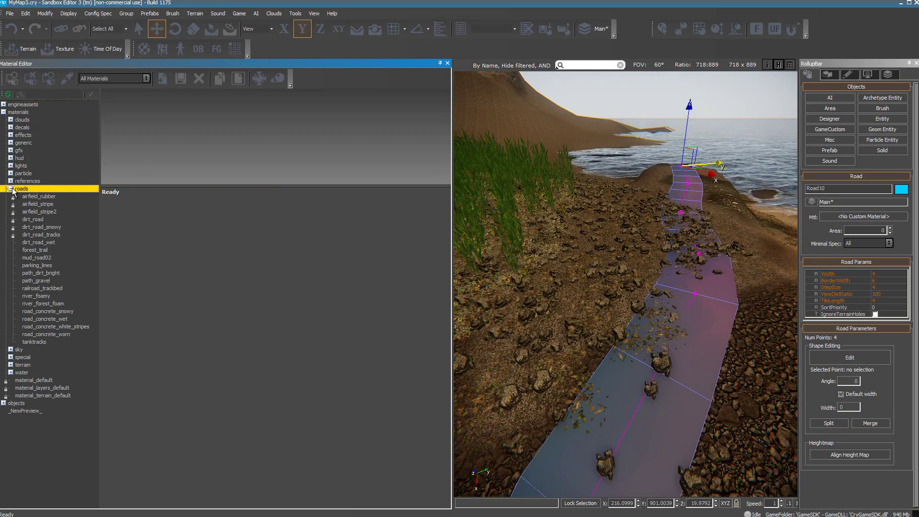
left_click(28, 221)
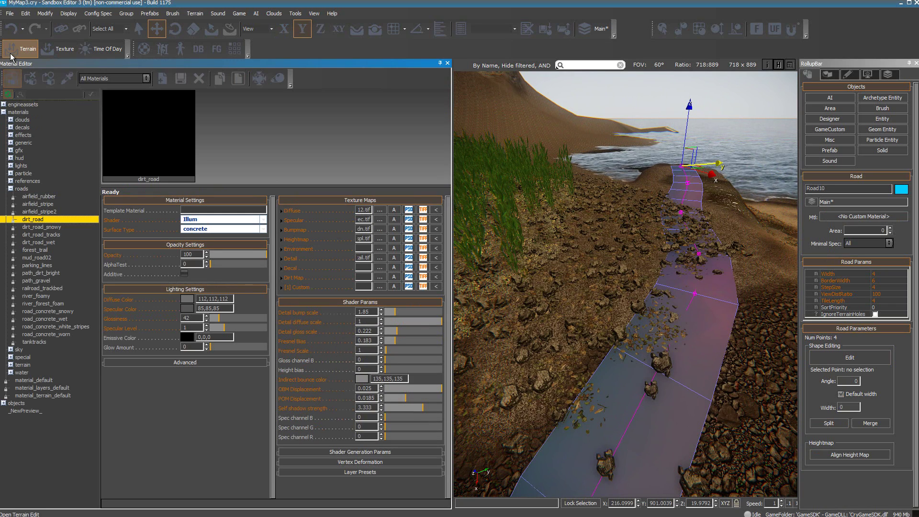
left_click(11, 82)
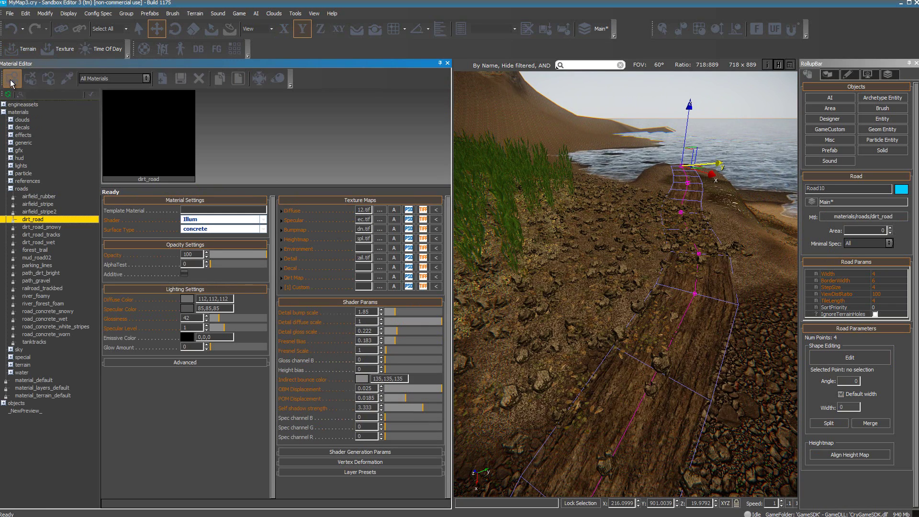
left_click(447, 64)
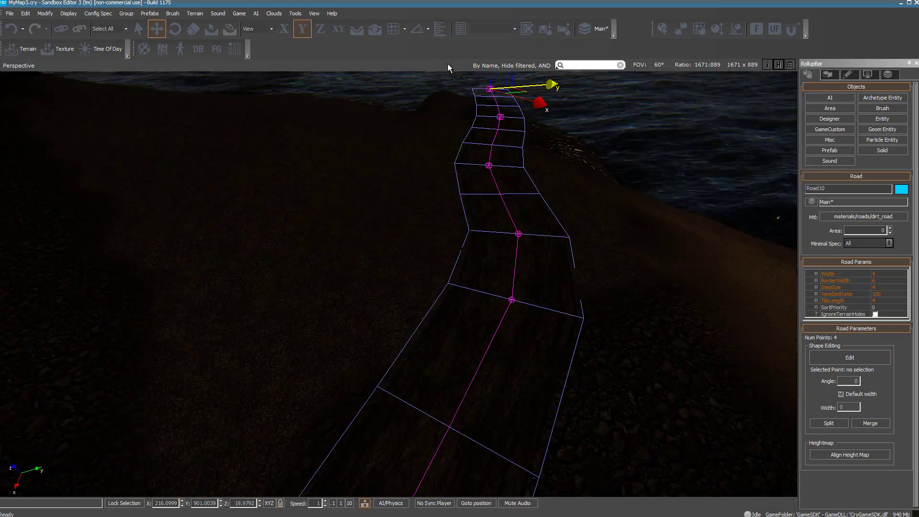
left_click(628, 363)
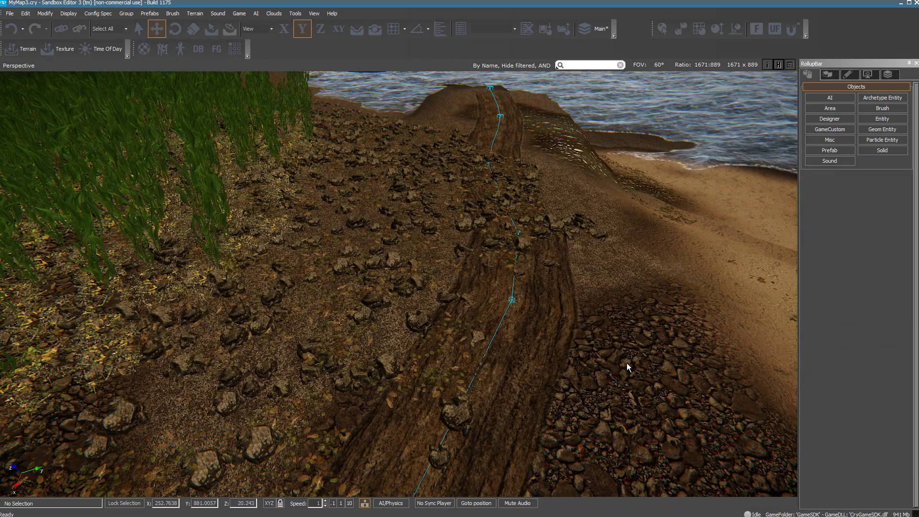